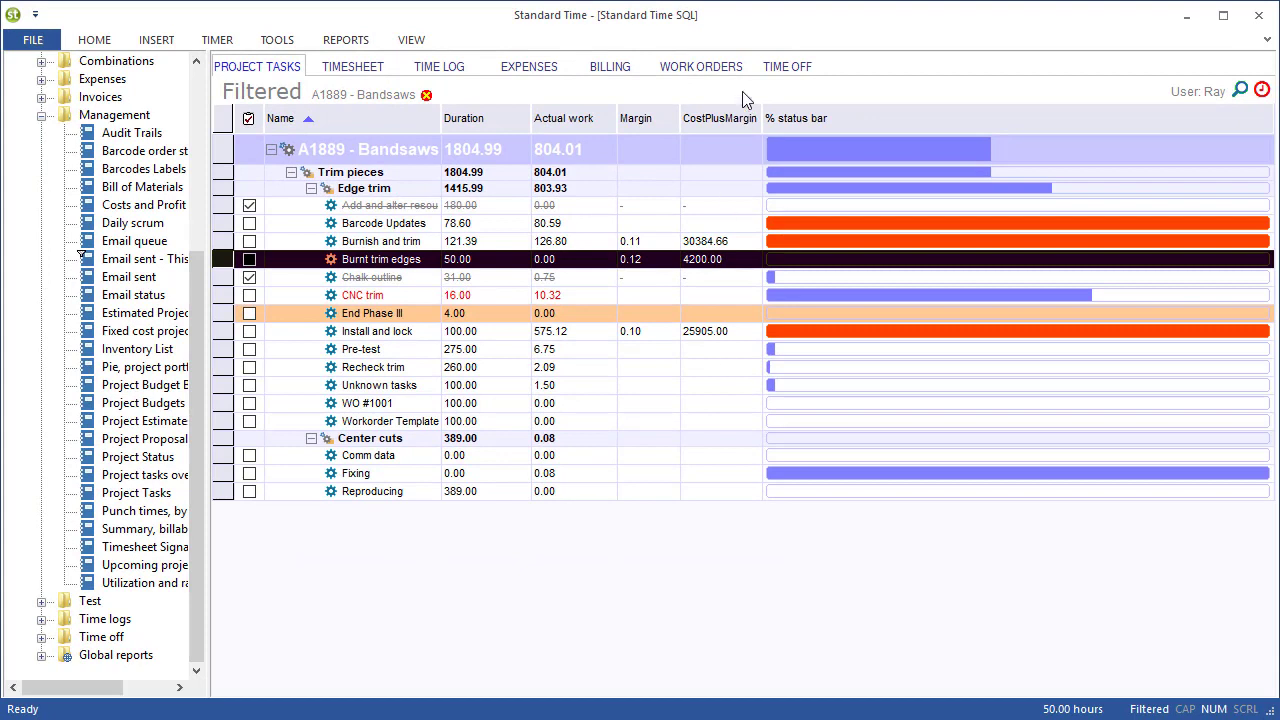
Step: Look up the database column names of the custom project task fields Margin and CostPlusMargin
left_click(424, 40)
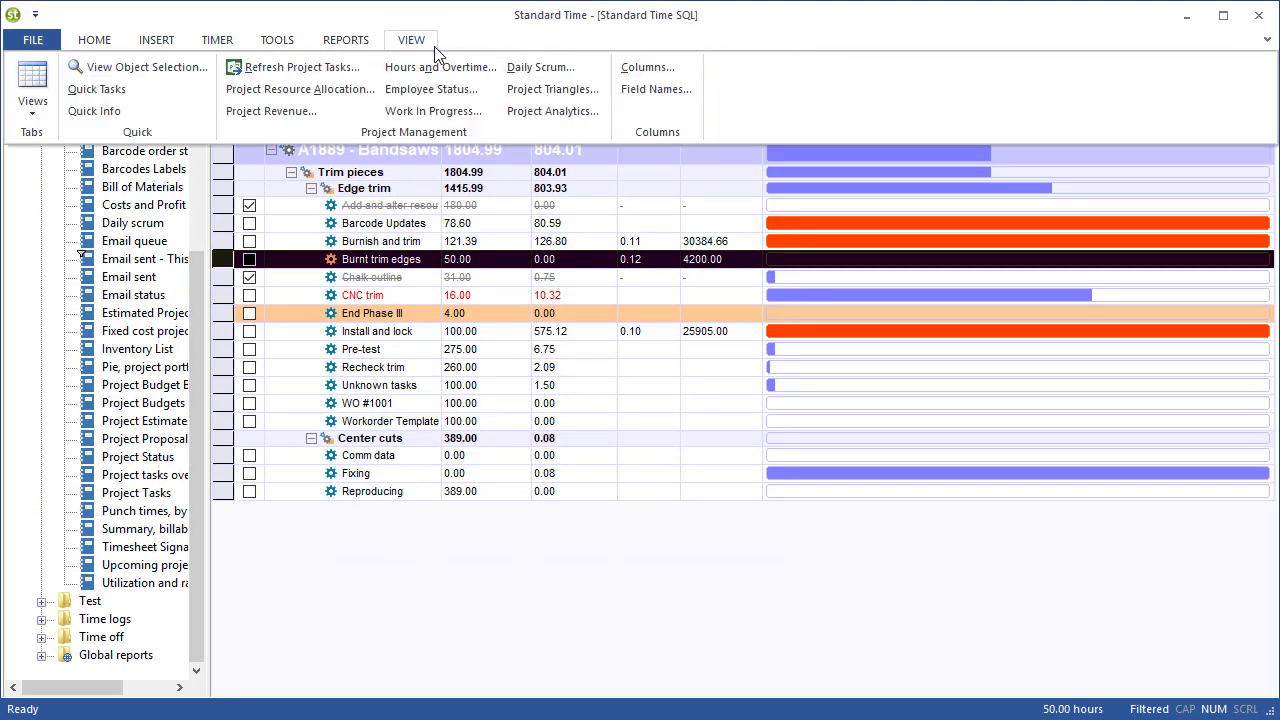
left_click(650, 67)
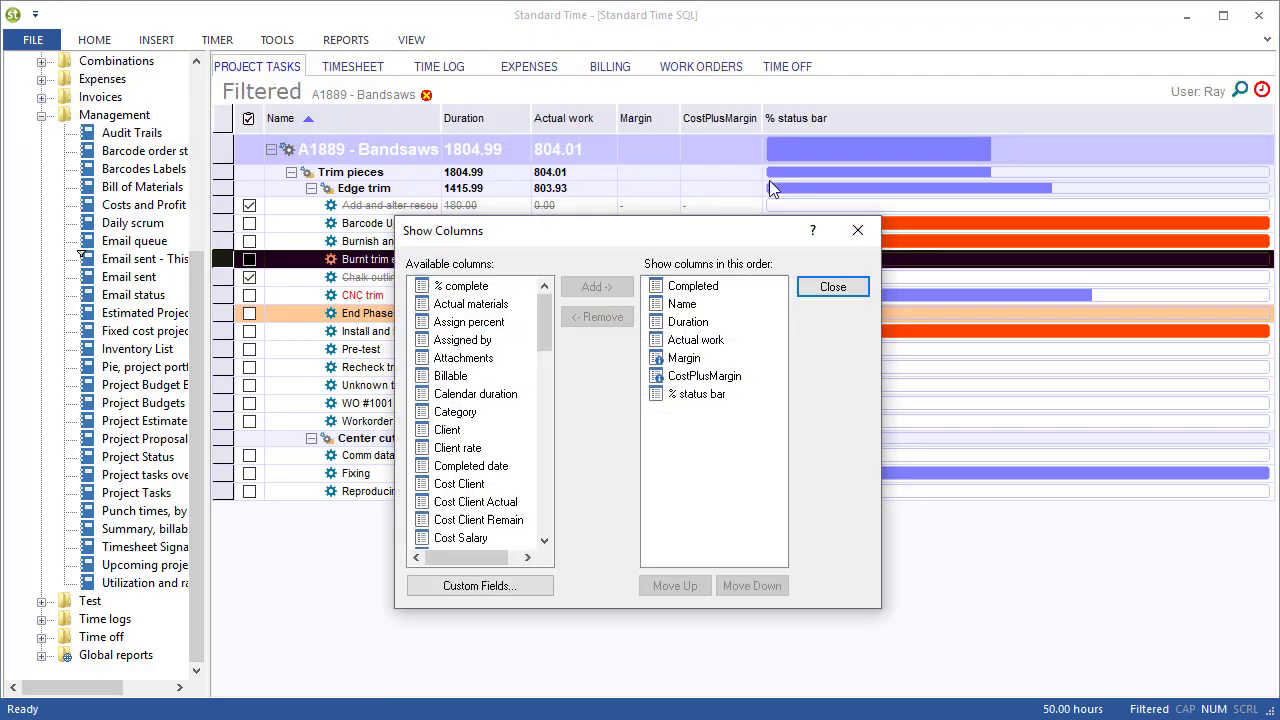
left_click(447, 590)
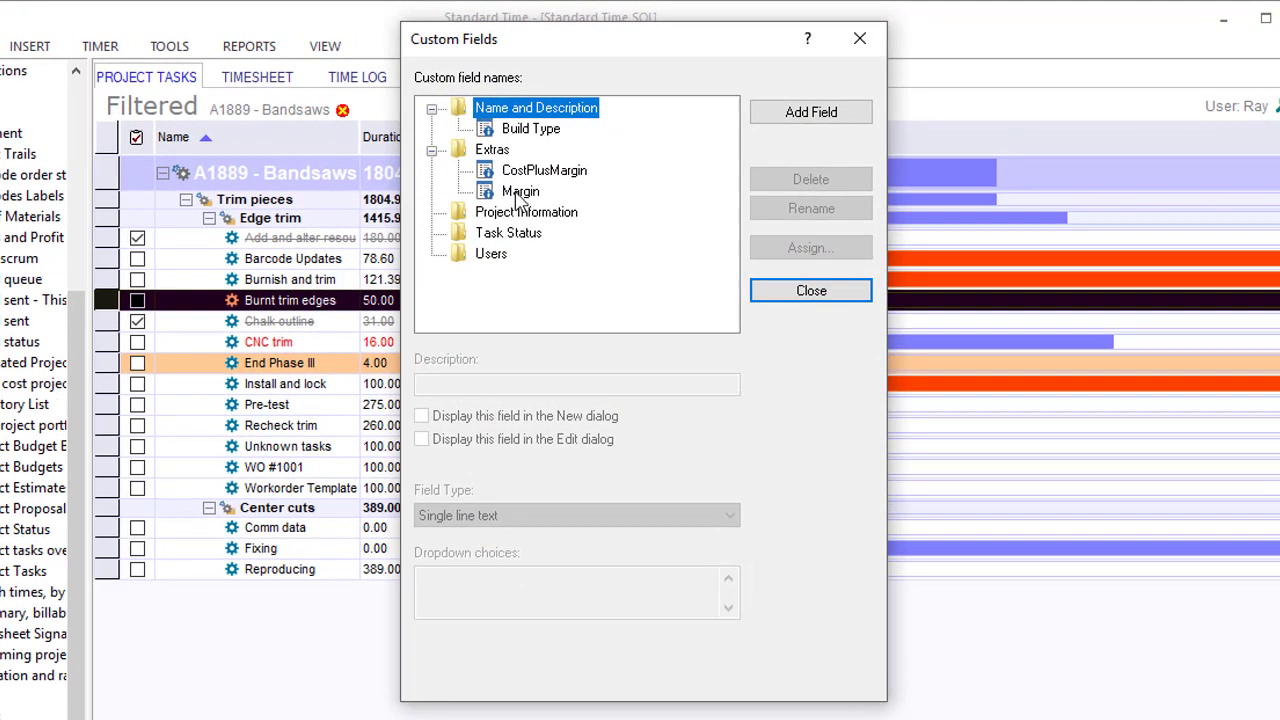
left_click(518, 194)
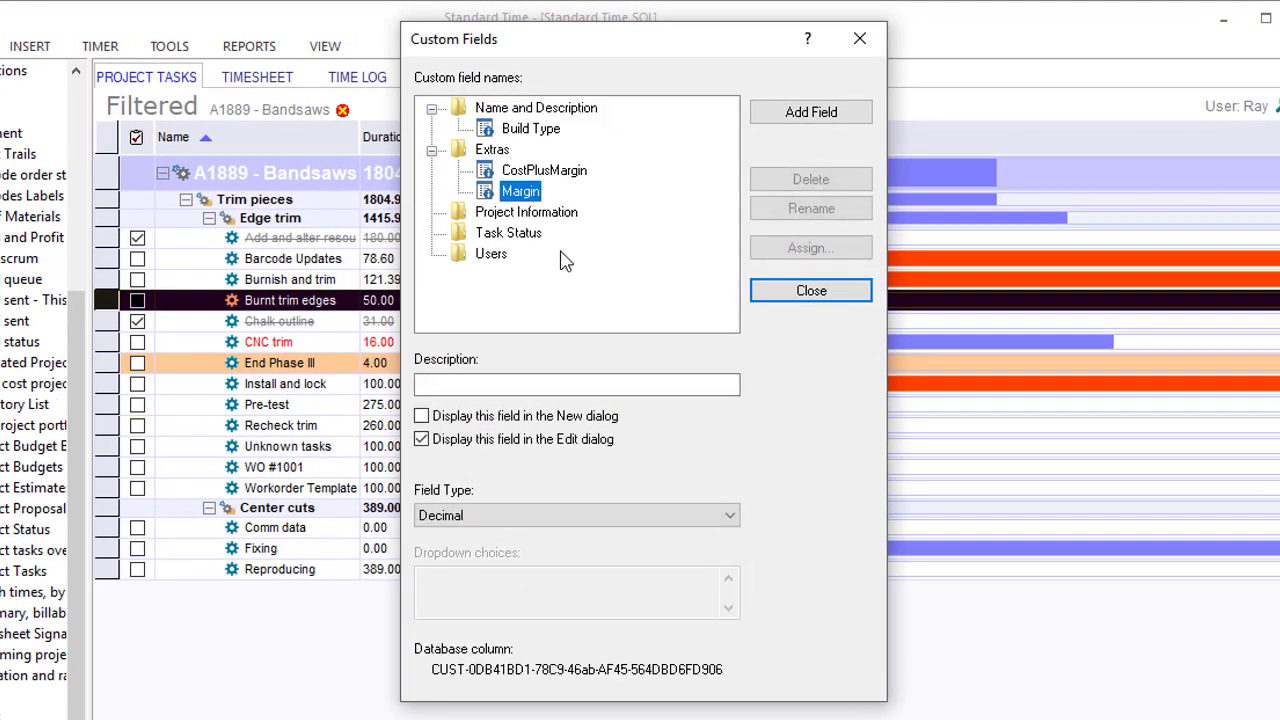
left_click(541, 171)
left_click(522, 192)
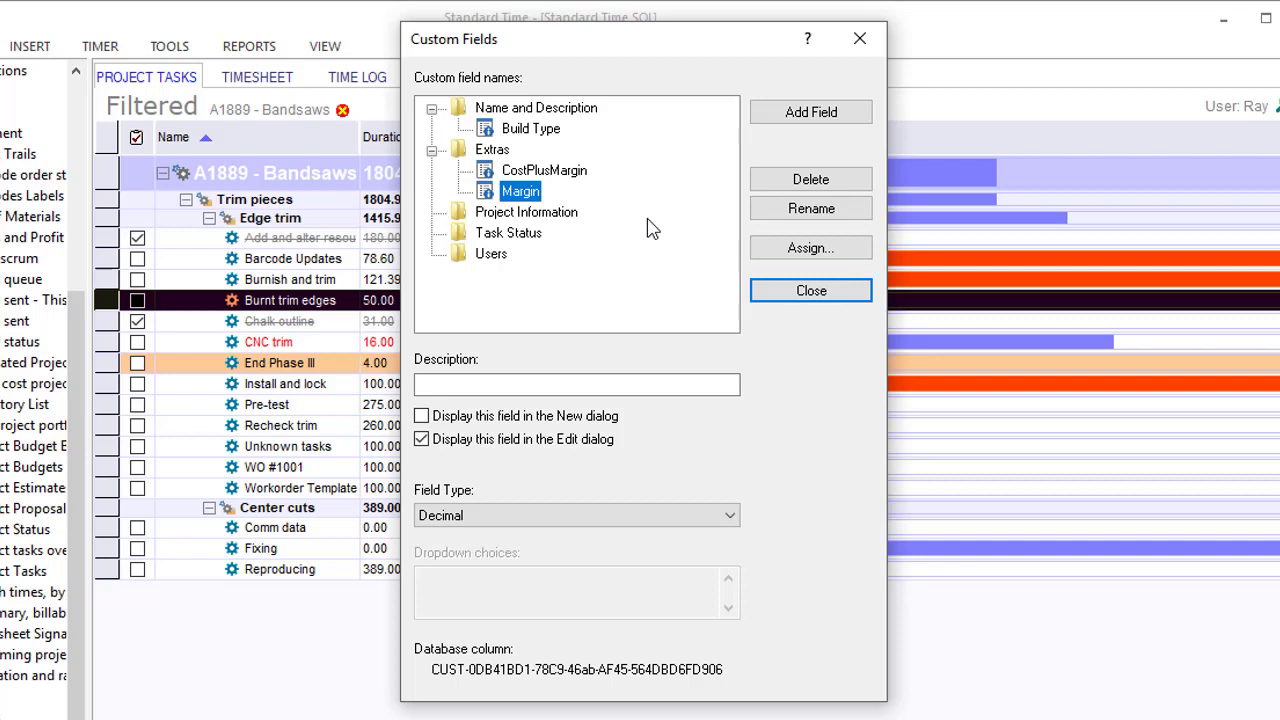
left_click(547, 172)
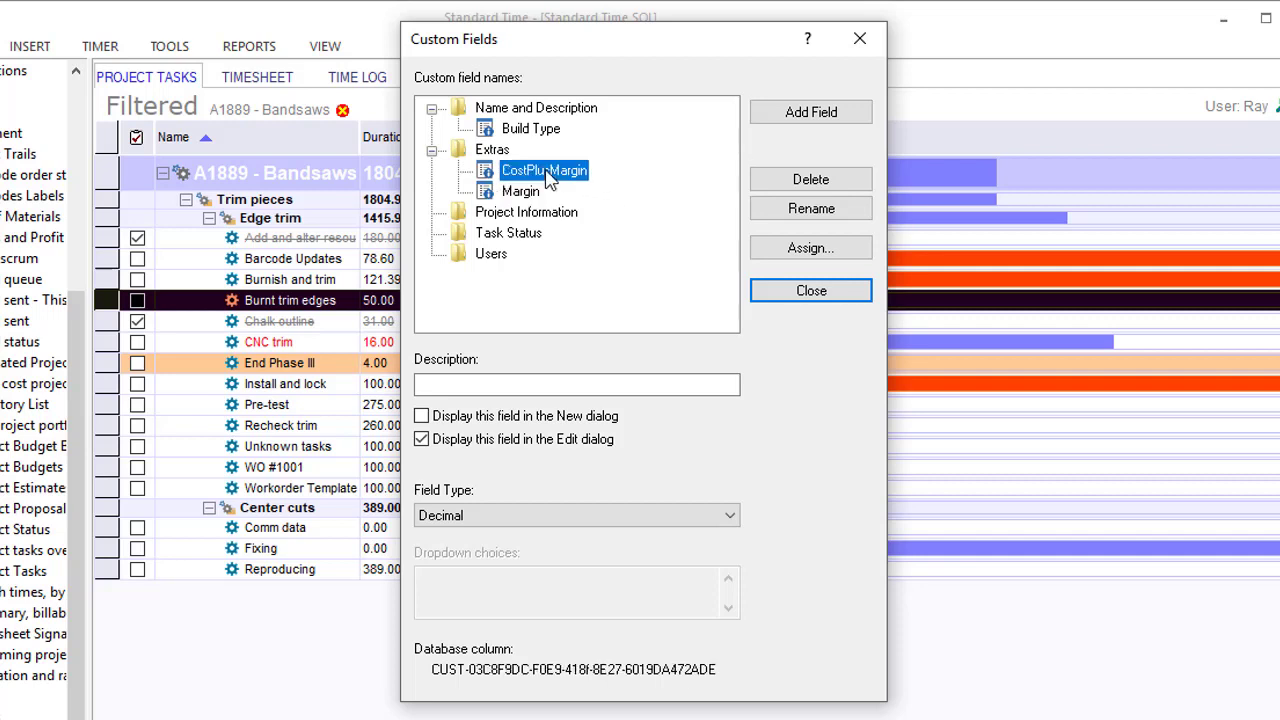
left_click(522, 191)
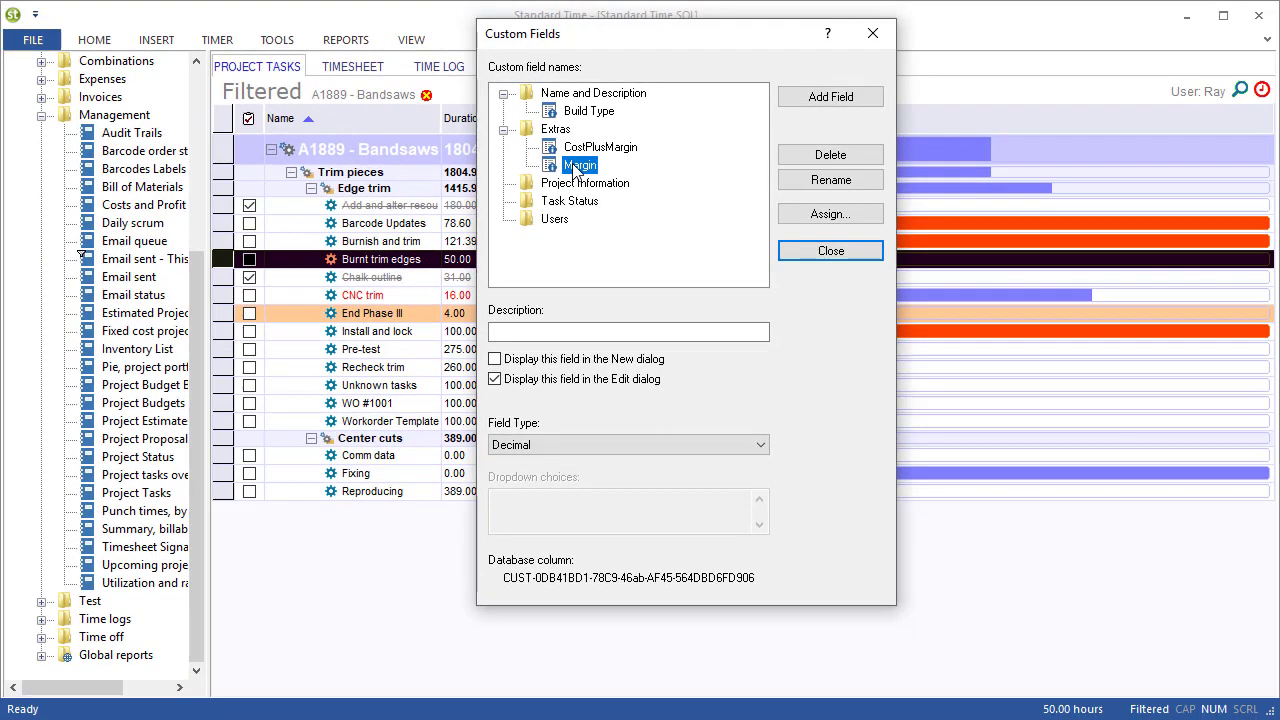
left_click(830, 250)
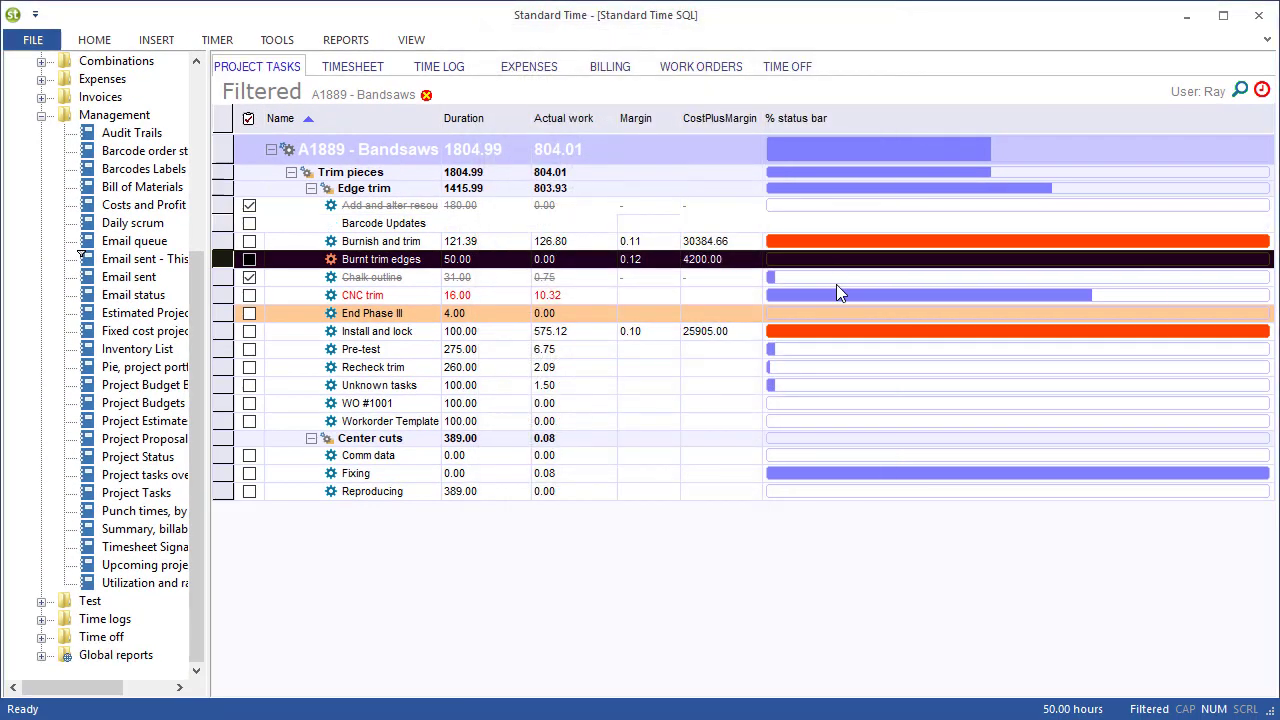
Step: Run the Project Tasks report from the Management reports without a filter
double_click(137, 494)
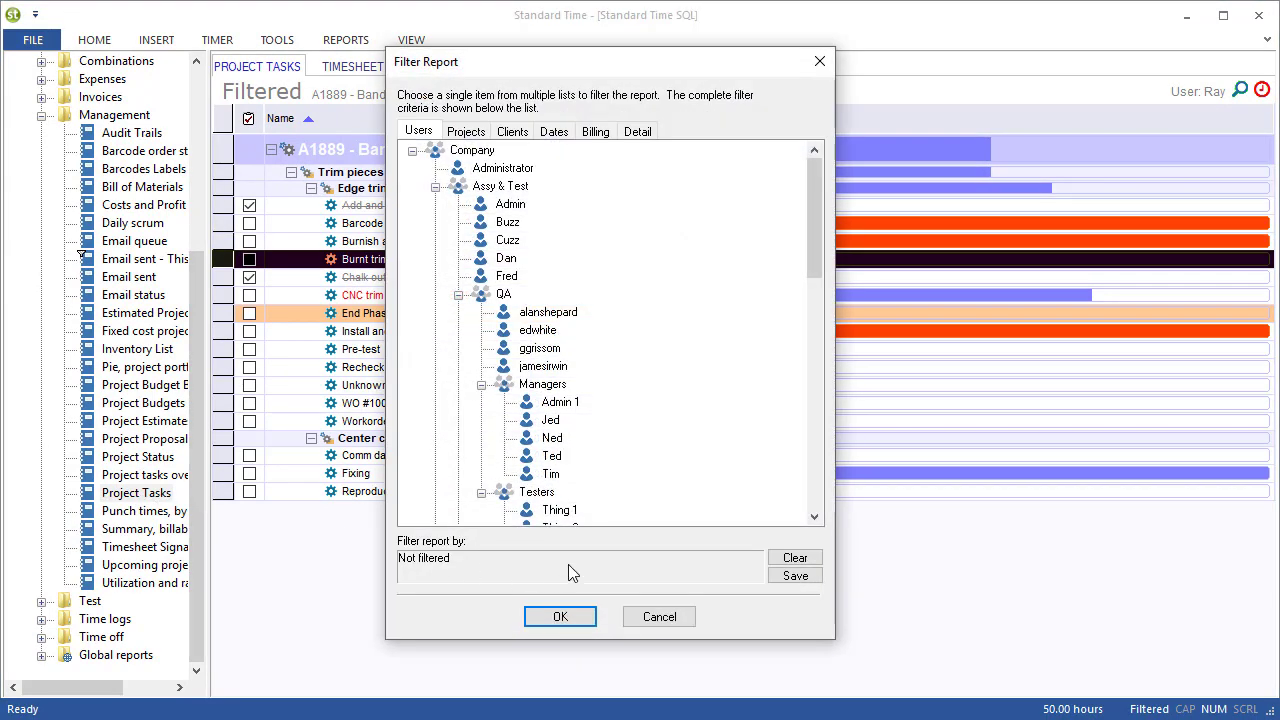
left_click(560, 616)
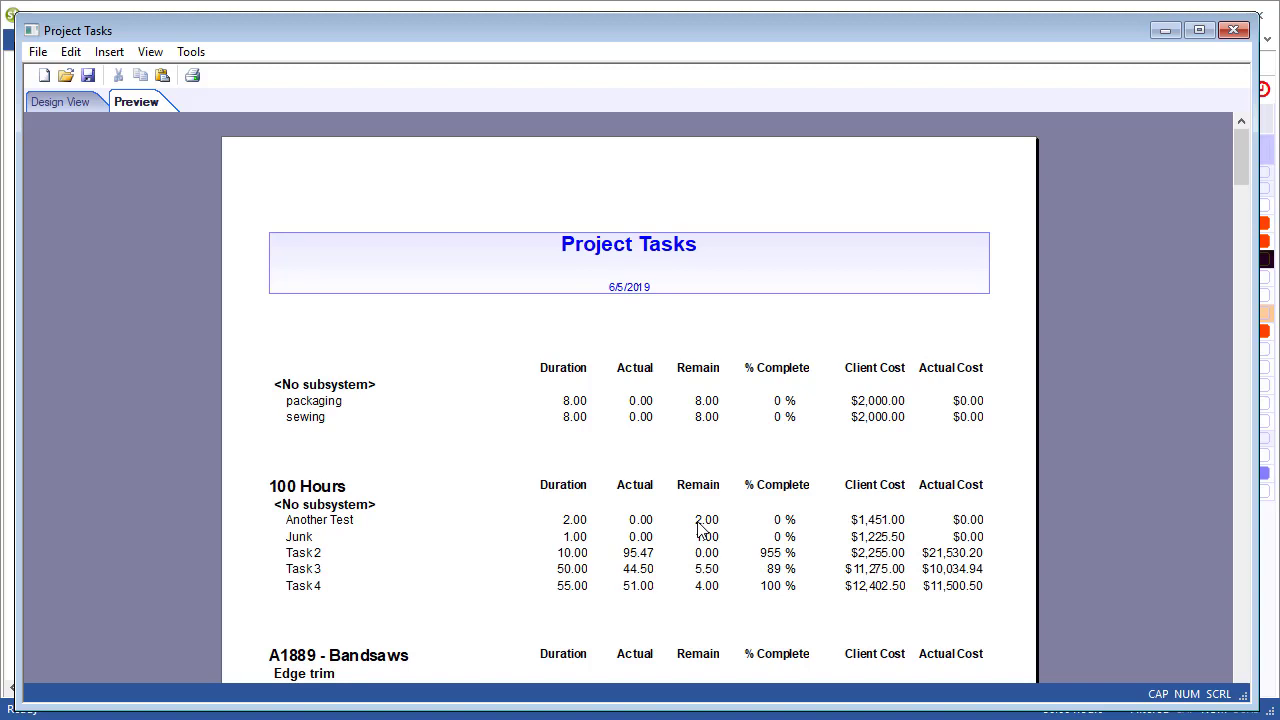
left_click(38, 52)
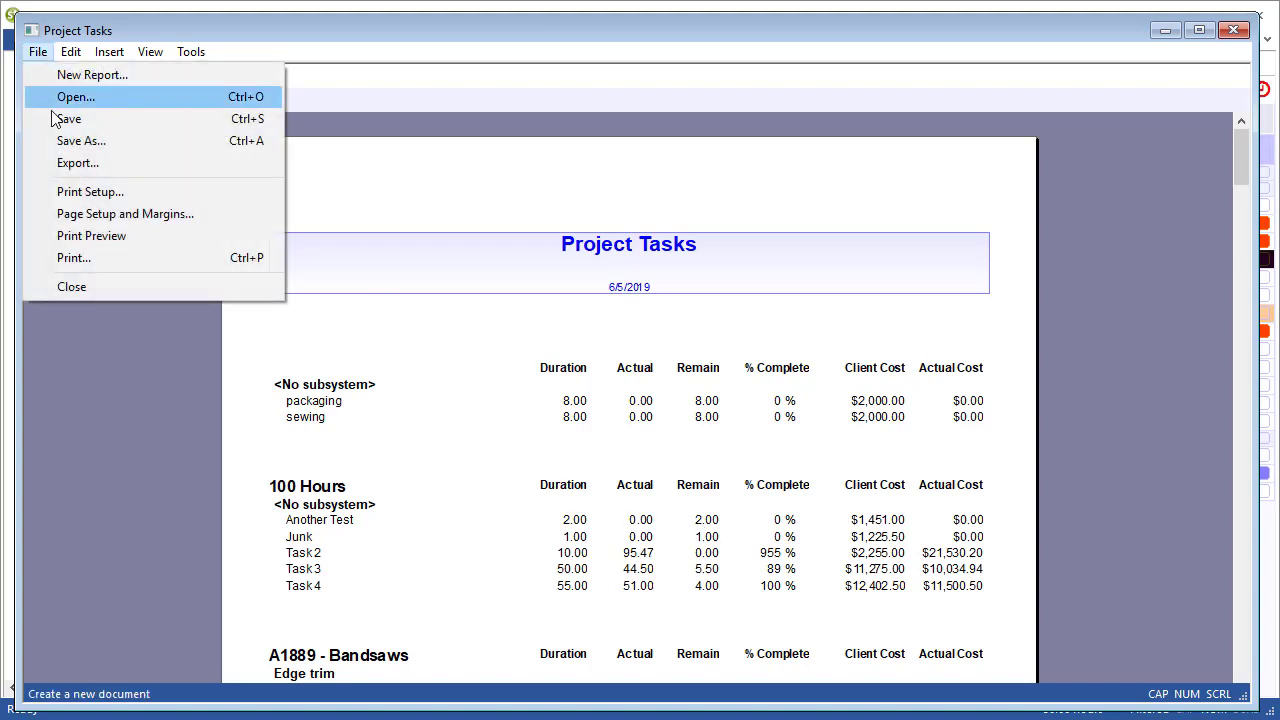
left_click(40, 50)
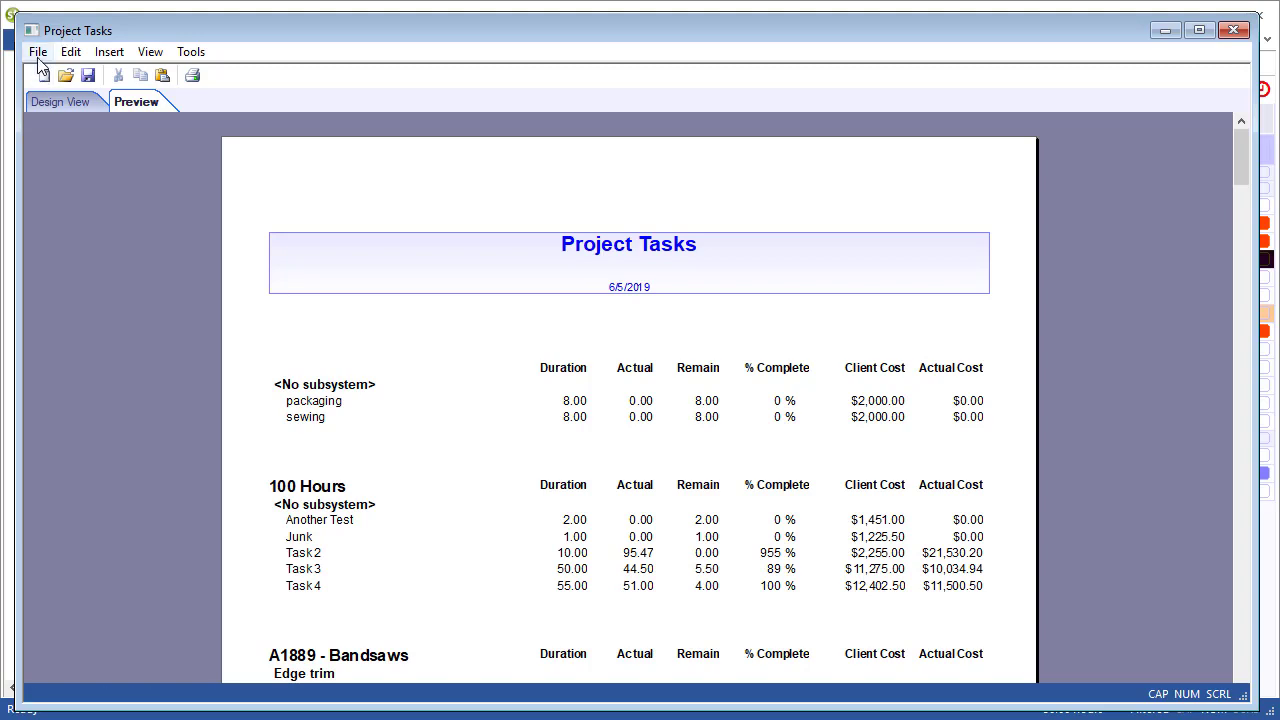
left_click(38, 52)
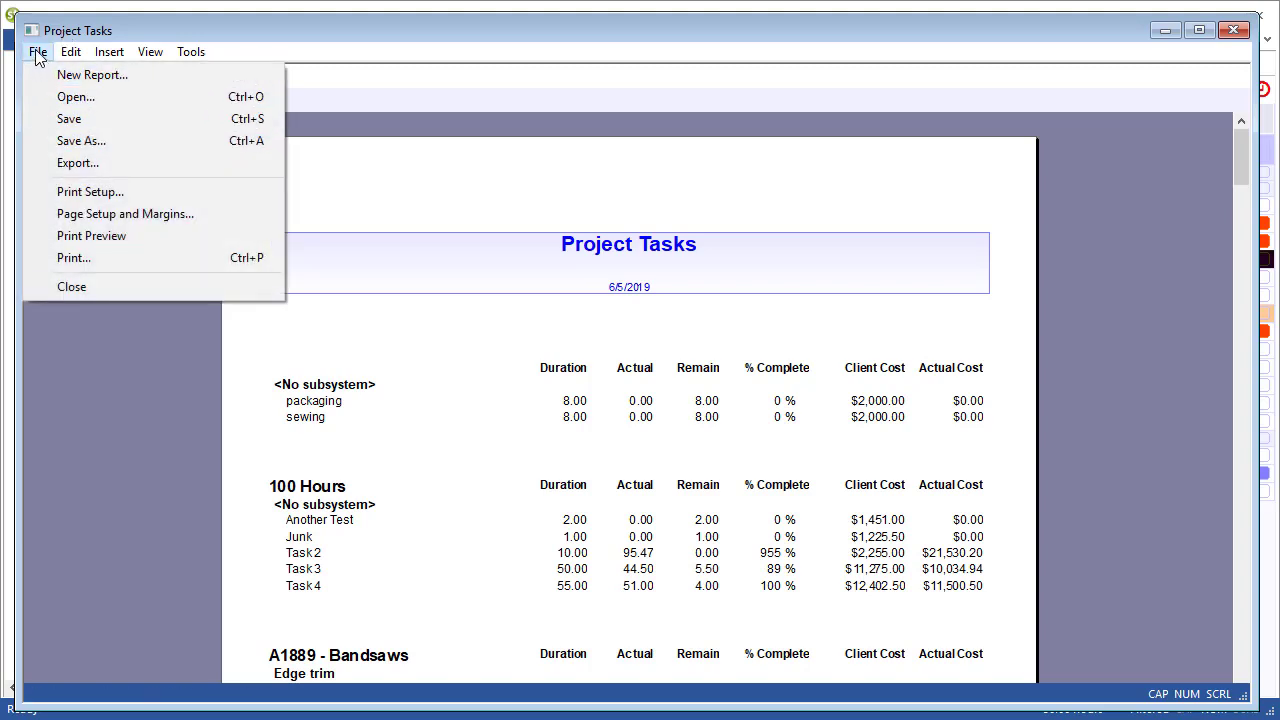
left_click(38, 54)
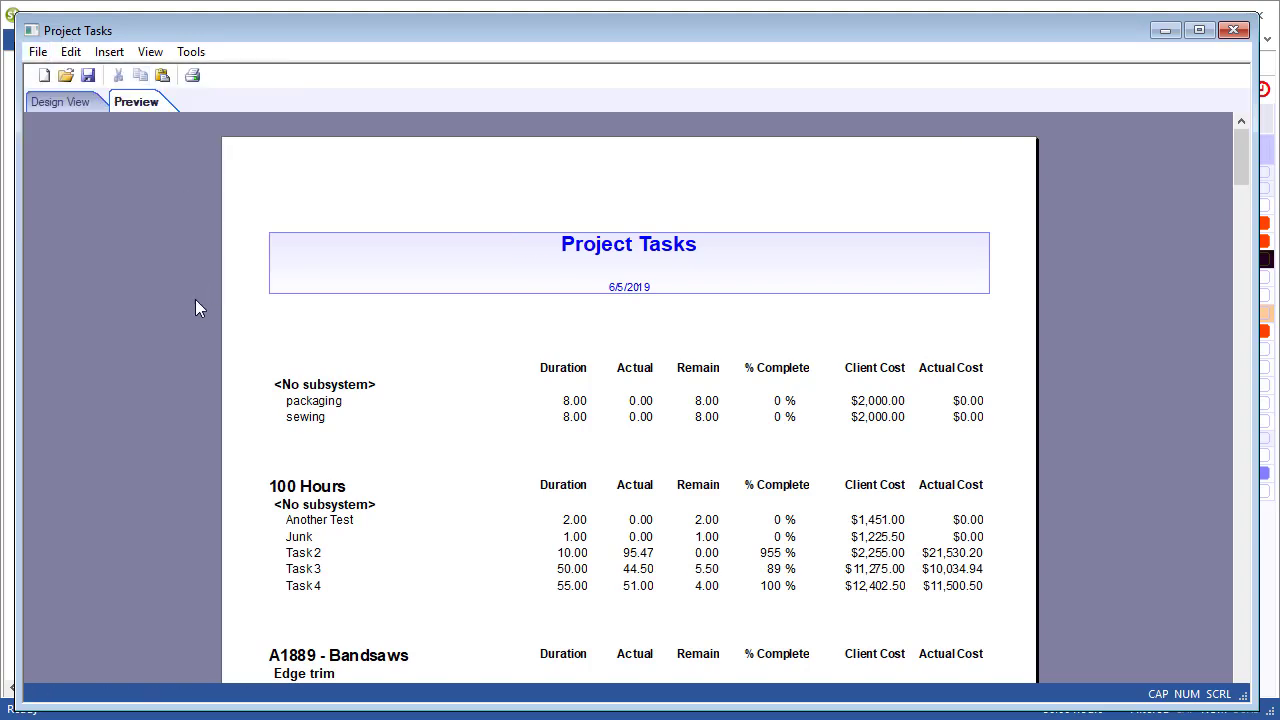
Step: Open the report's design layout and delete the client cost and actual client cost fields from the detail row
left_click(57, 99)
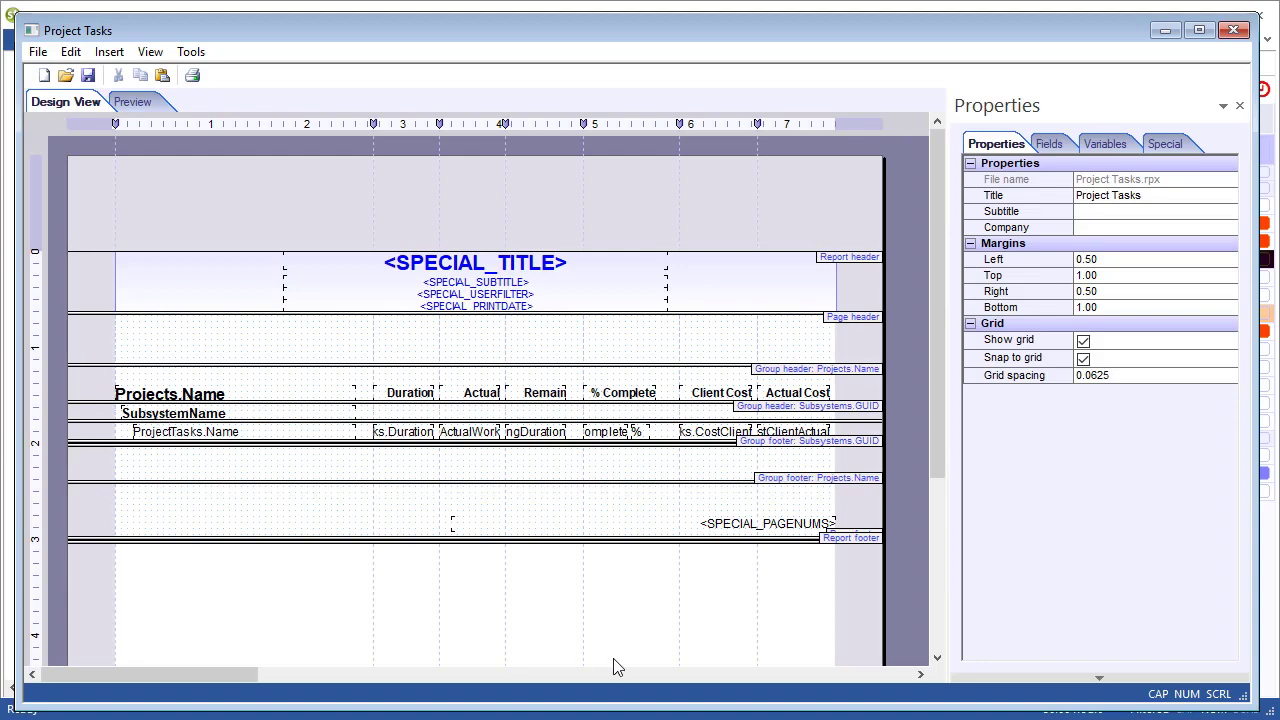
left_click(716, 438)
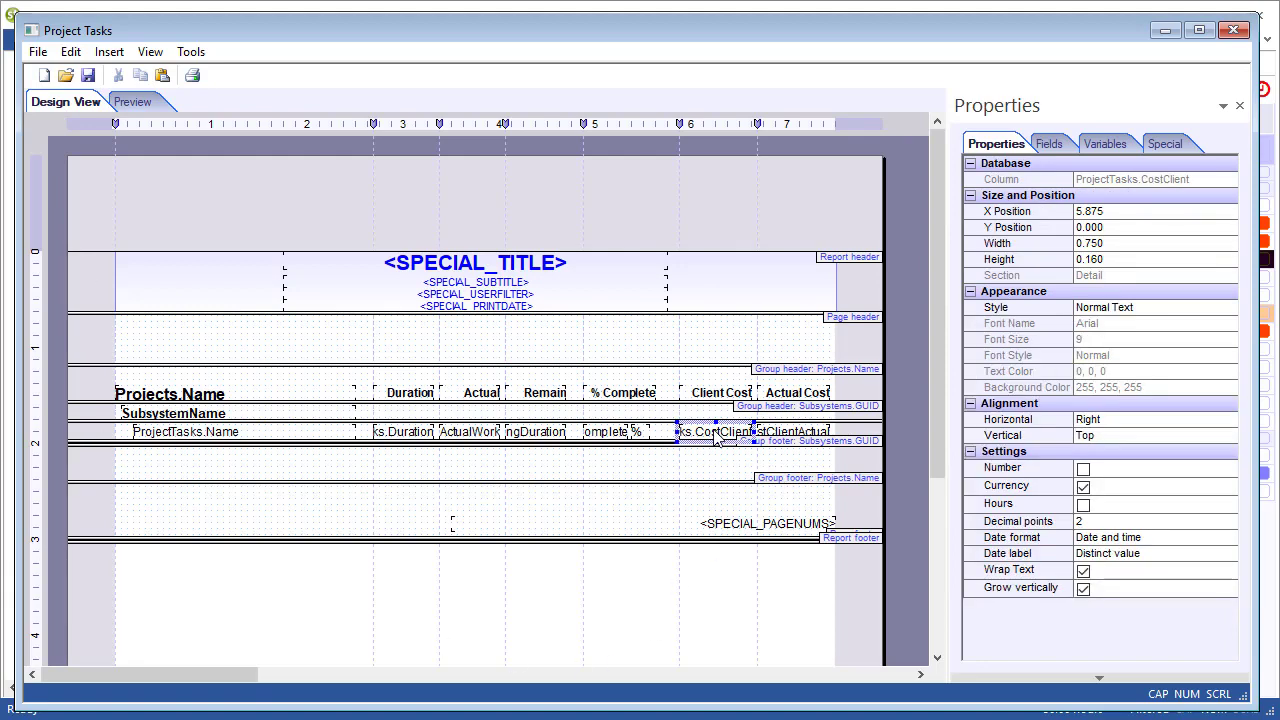
key("Delete")
left_click(736, 398)
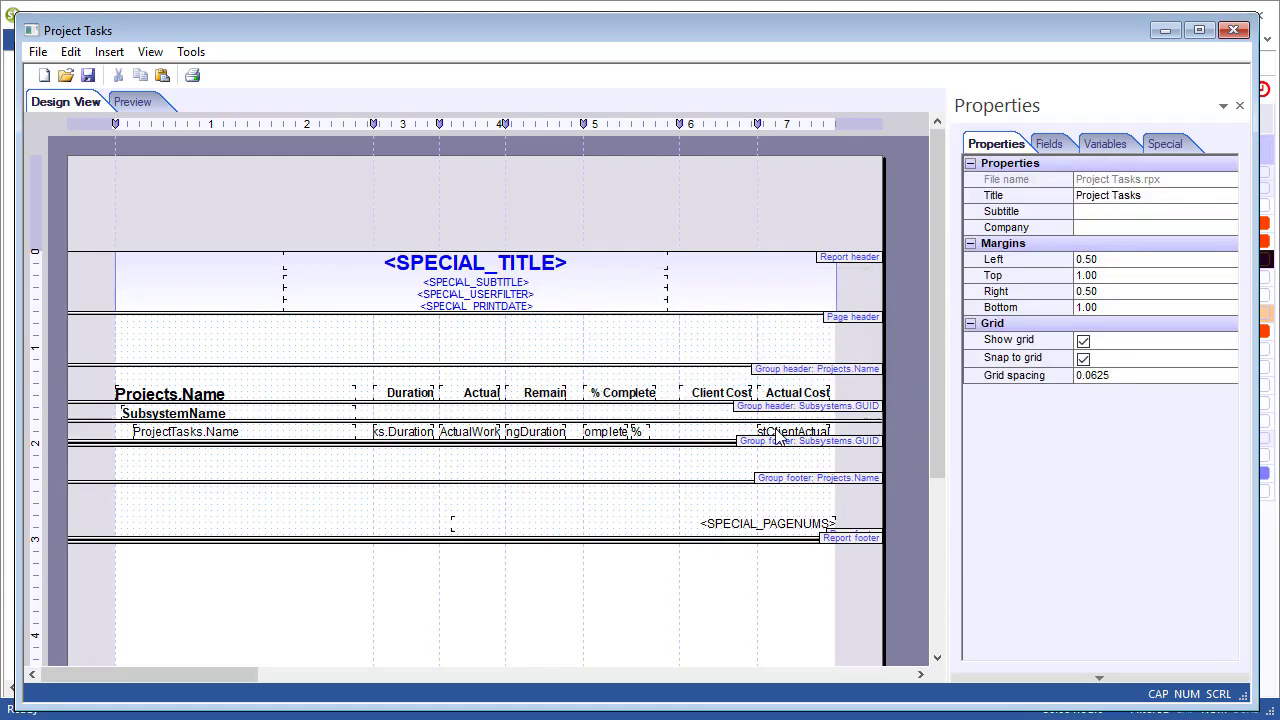
left_click(776, 438)
key("Delete")
Step: Change the text of the Client Cost column heading to Margin
left_click(736, 398)
left_click(737, 400)
left_click(1155, 181)
left_click(1158, 180)
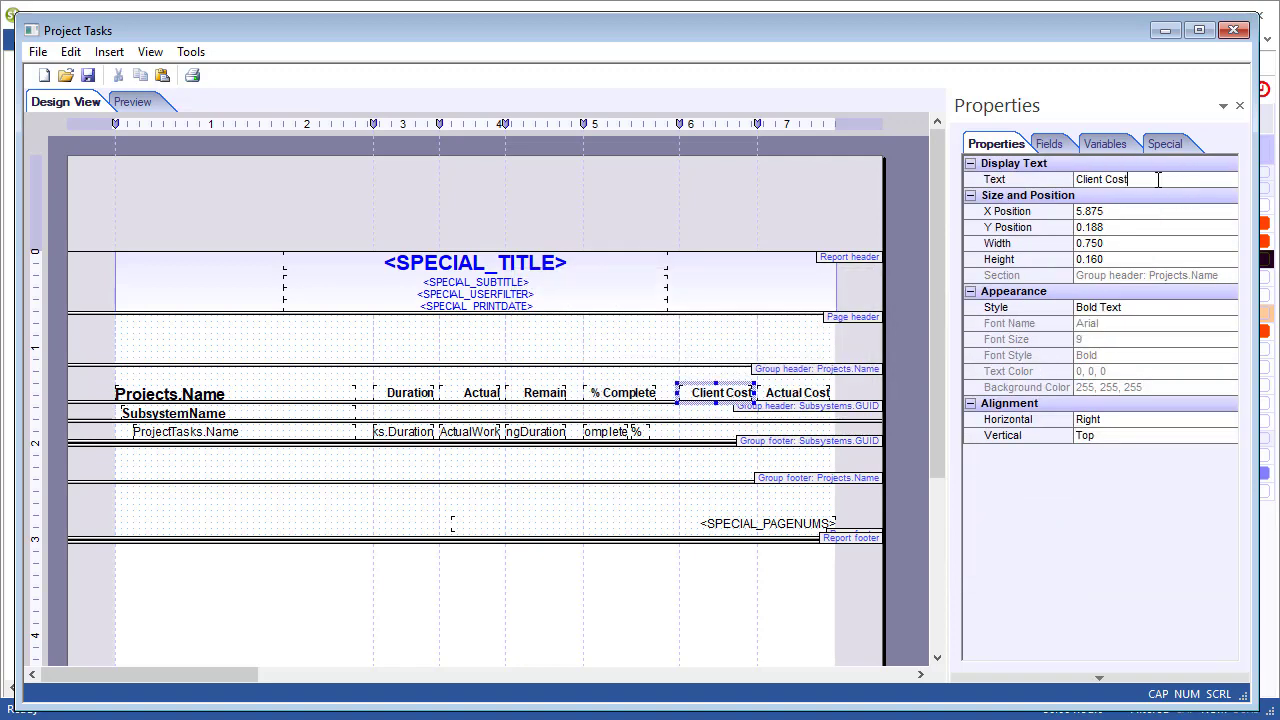
left_click_drag(1158, 180, 1068, 197)
type("Margin")
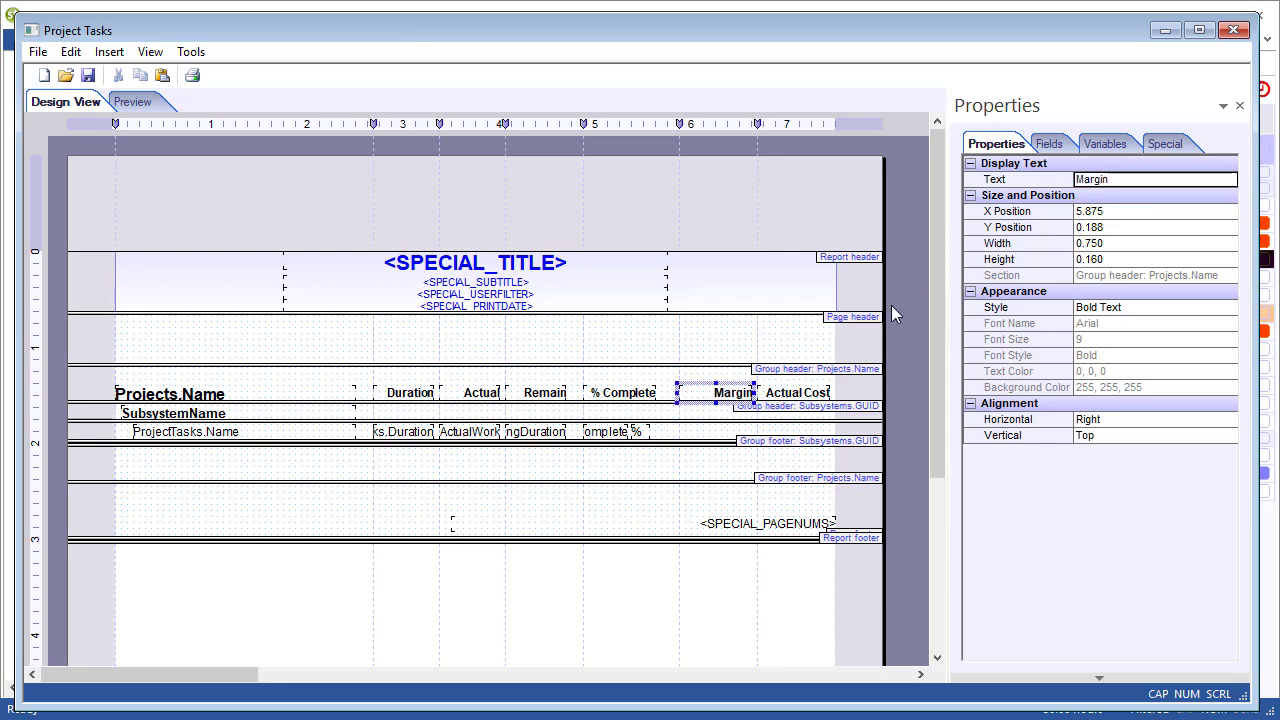
Step: Change the text of the Actual Cost column heading to CostPlus
left_click(796, 394)
left_click(1116, 182)
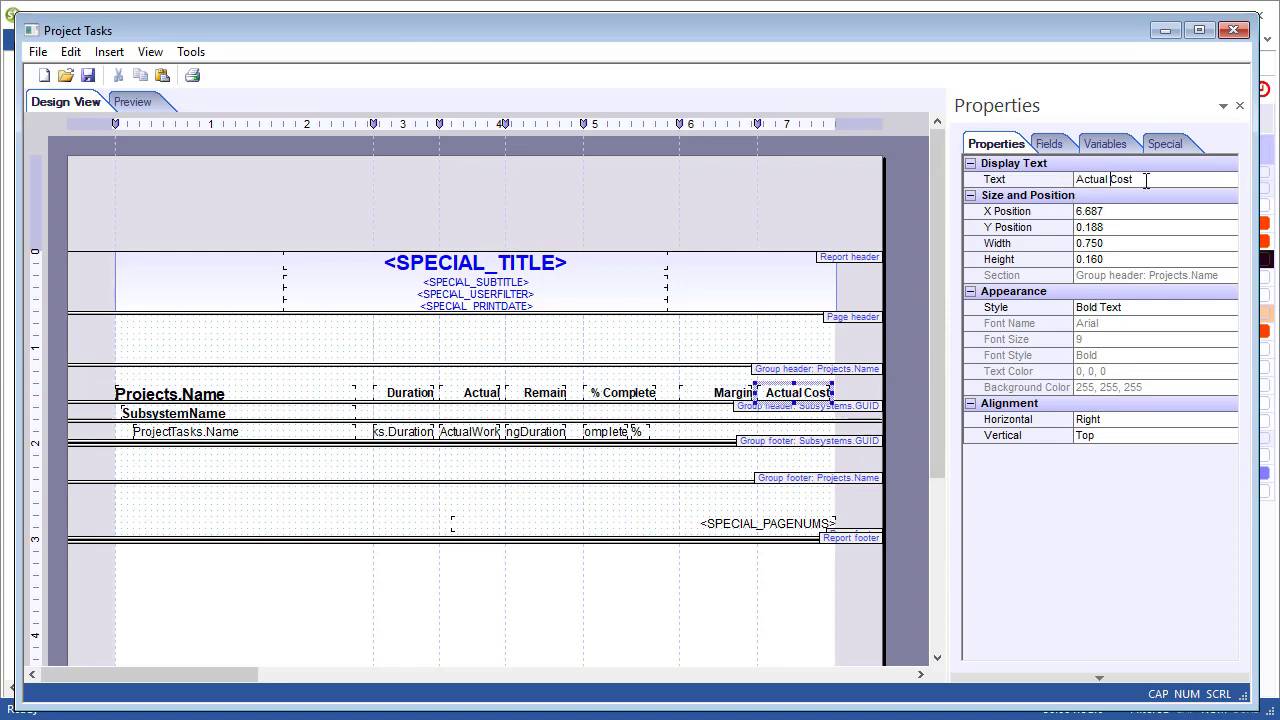
left_click_drag(1146, 180, 1076, 198)
type("C")
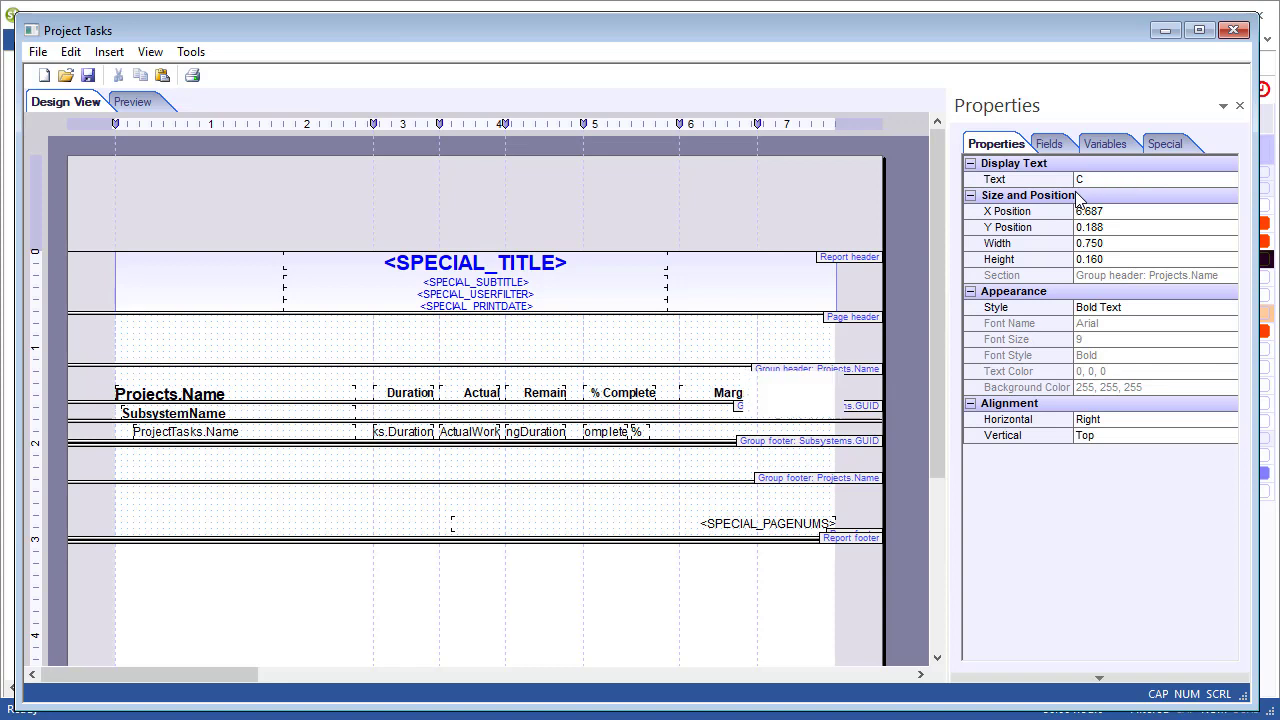
type("ostPlus")
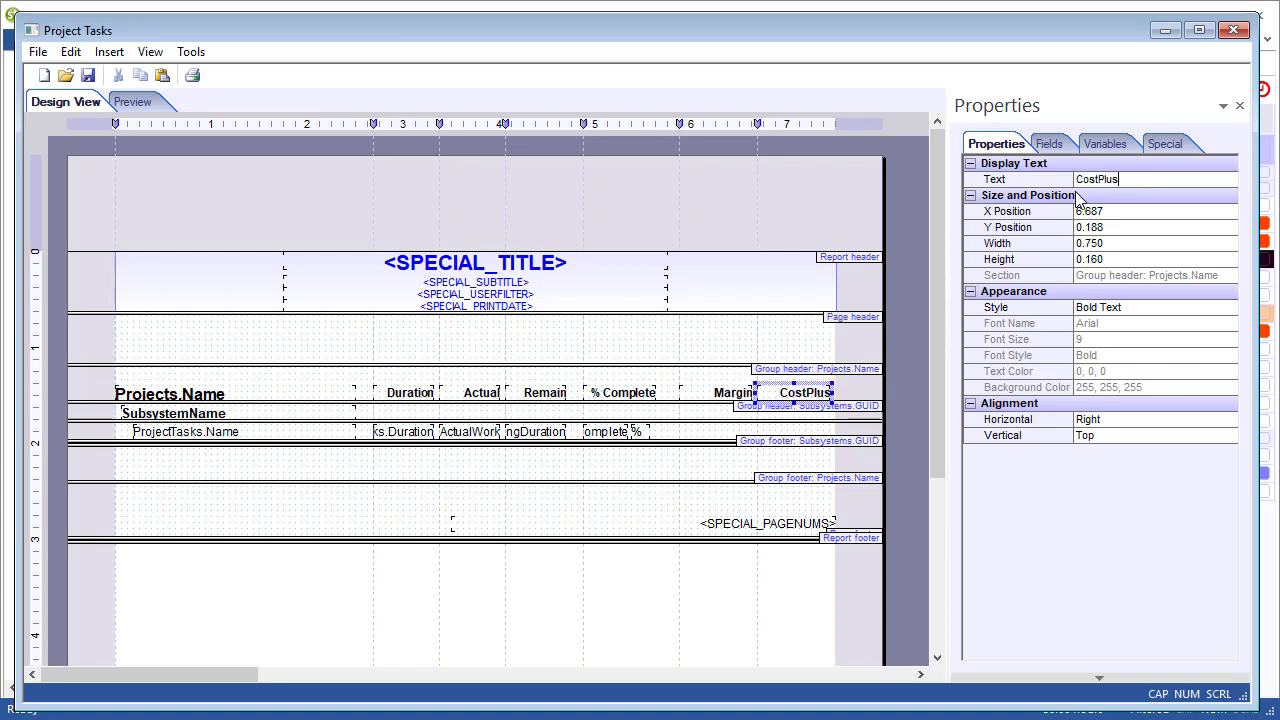
key("Return")
Step: Place the ProjectTasks field starting CUST-0DB41BD1 in the detail row beneath the Margin heading, 0.750 wide and horizontally right-aligned
left_click(1050, 147)
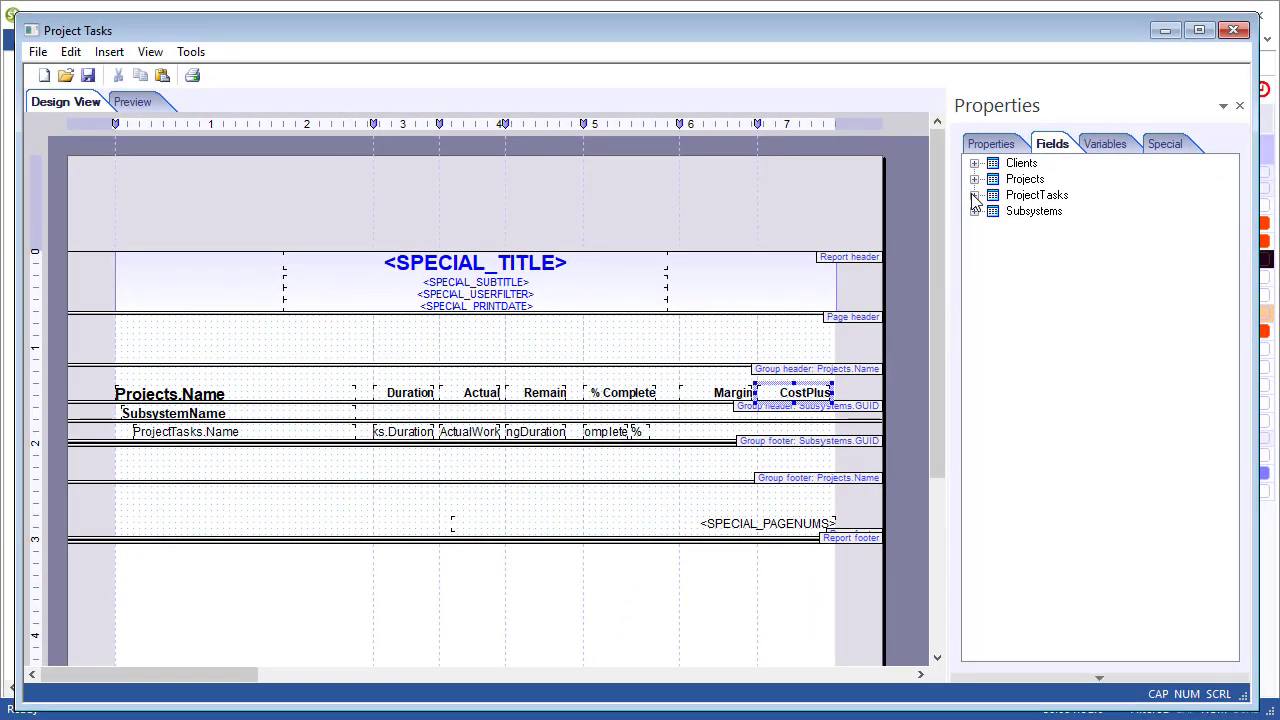
left_click(975, 196)
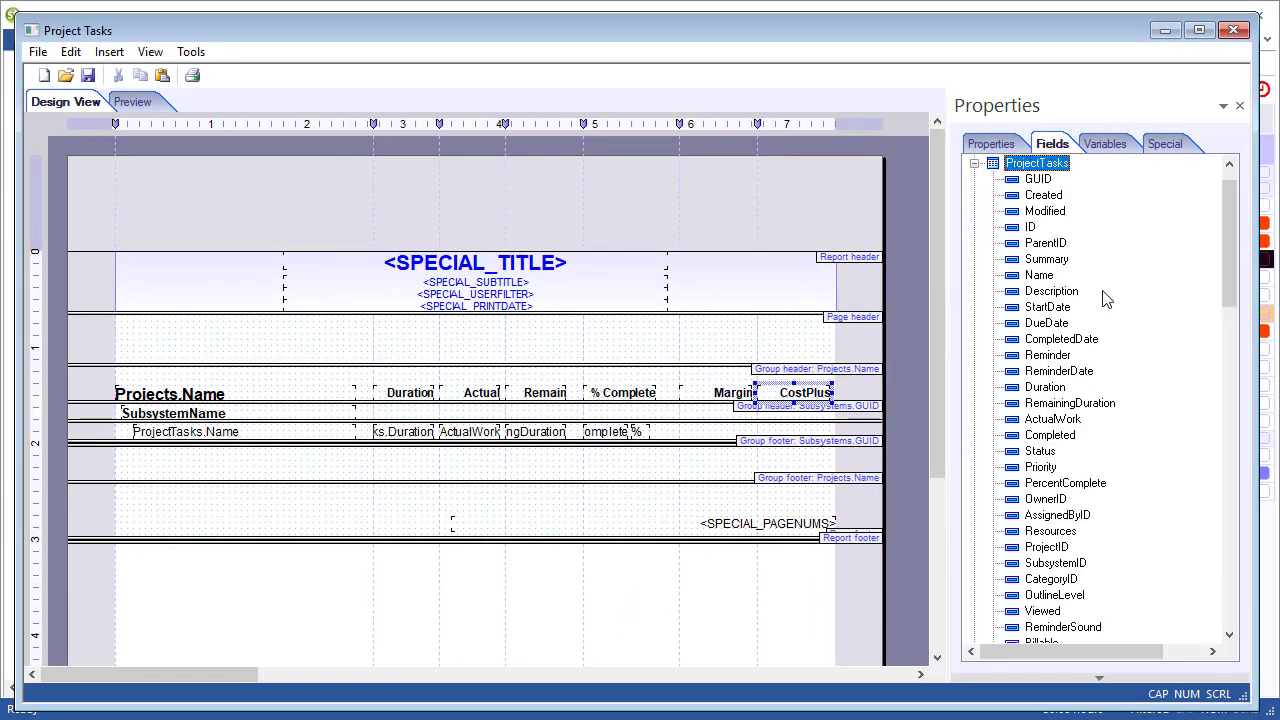
left_click_drag(1230, 268, 1232, 618)
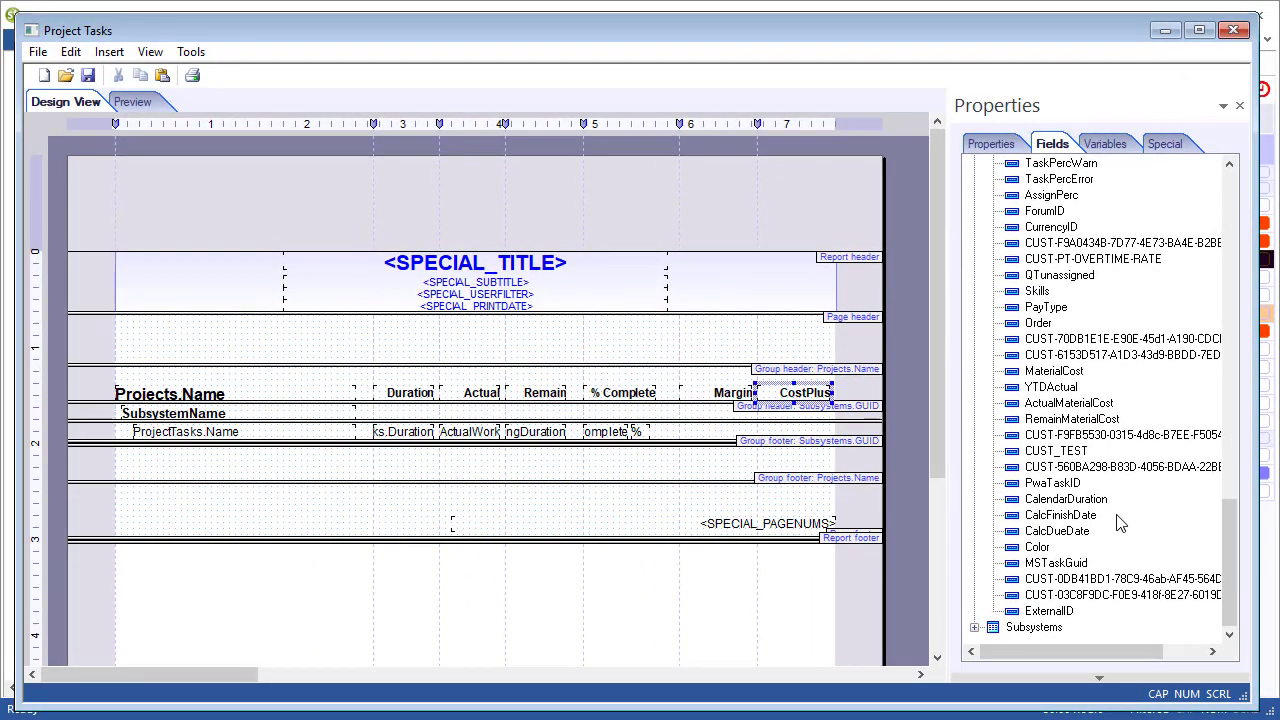
left_click_drag(1040, 580, 680, 432)
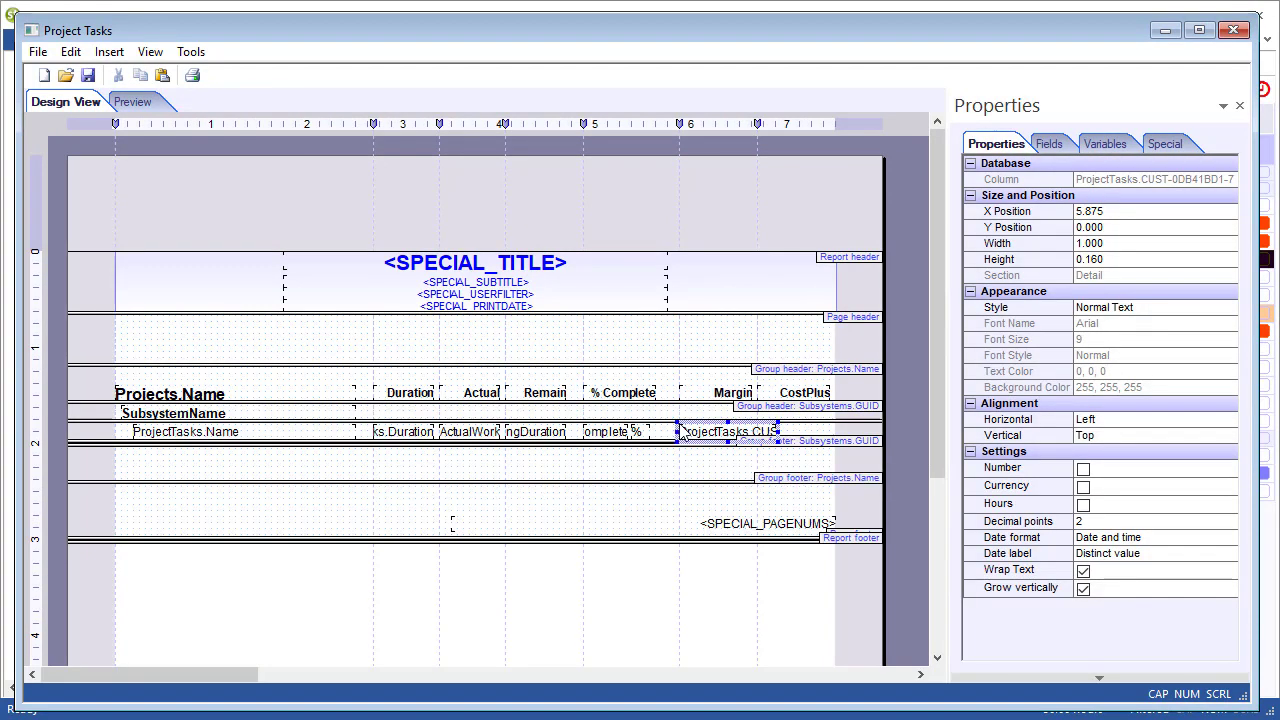
left_click_drag(776, 432, 752, 432)
left_click(1228, 420)
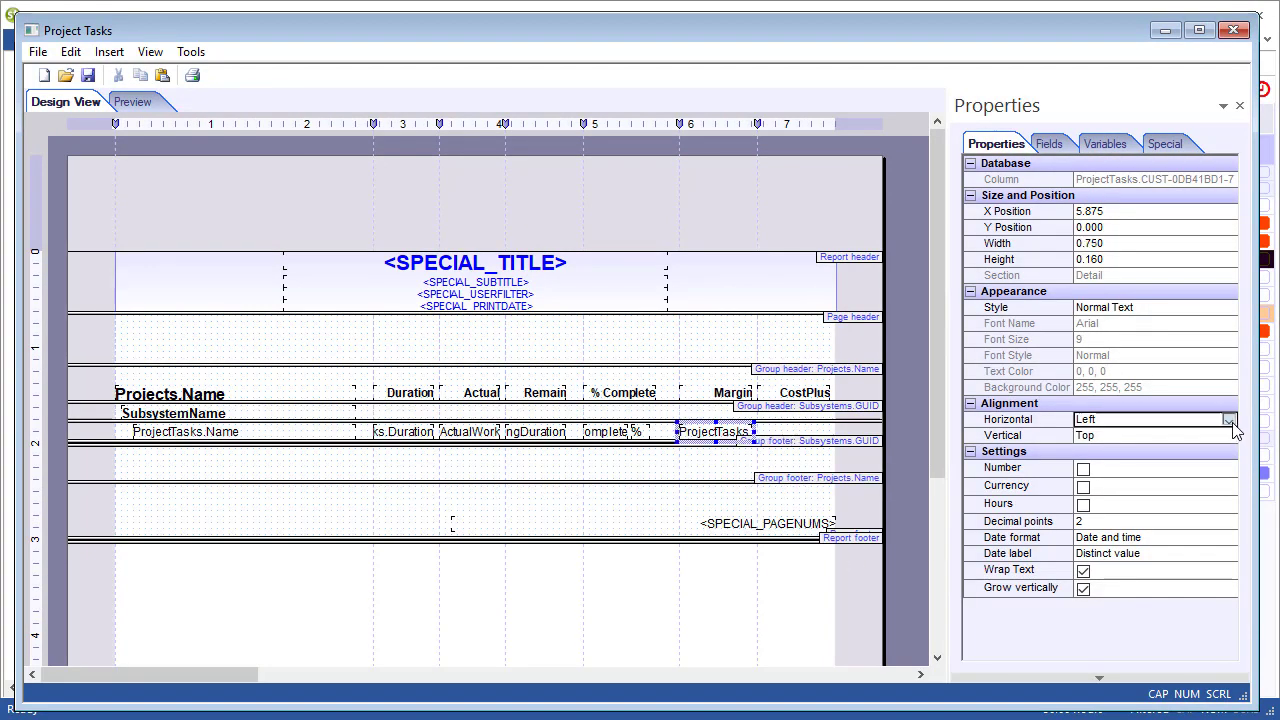
left_click(1228, 420)
left_click(1112, 464)
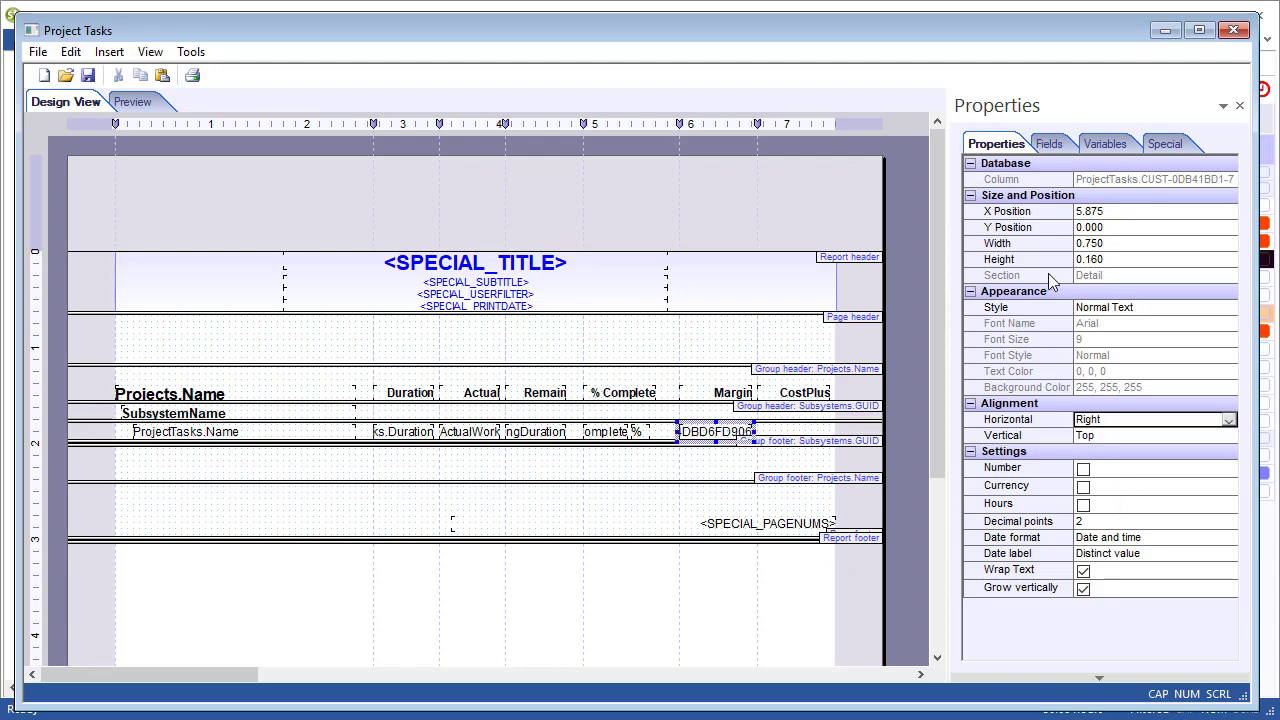
Step: Place the ProjectTasks field starting CUST-03C8F9DC in the detail row beneath the CostPlus heading, 0.750 wide and horizontally right-aligned
left_click(1052, 147)
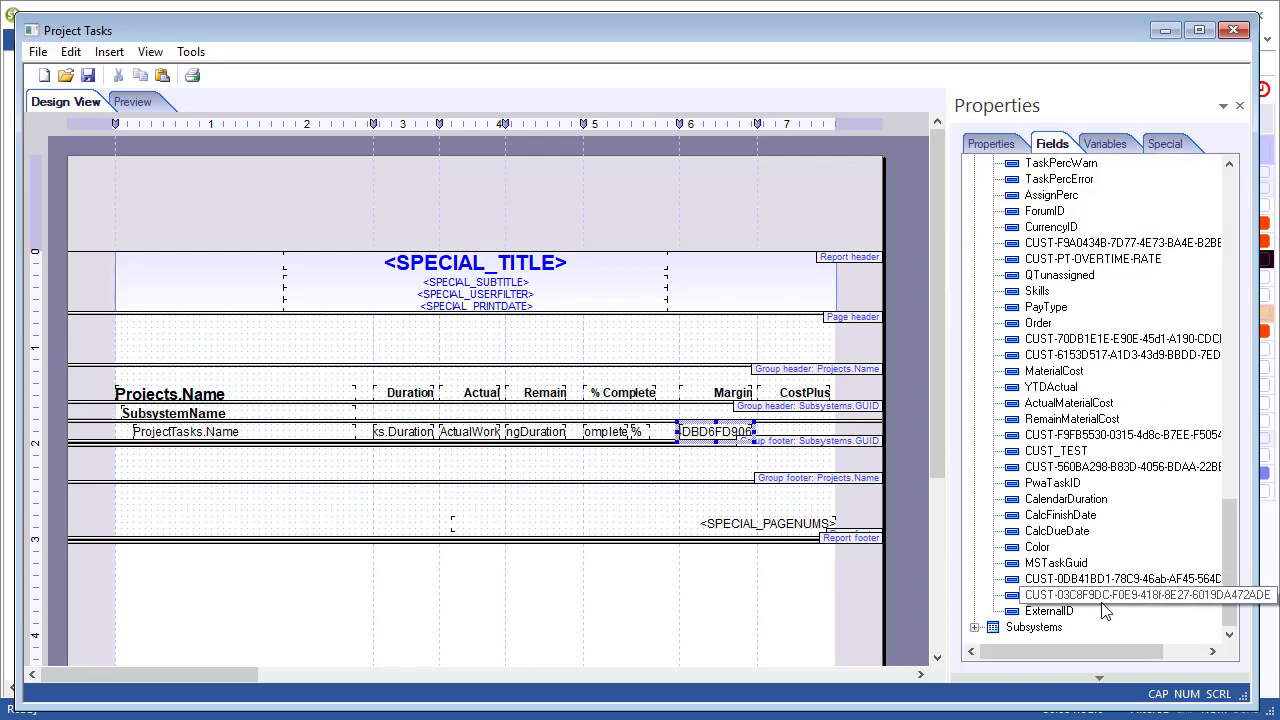
left_click_drag(1100, 595, 760, 431)
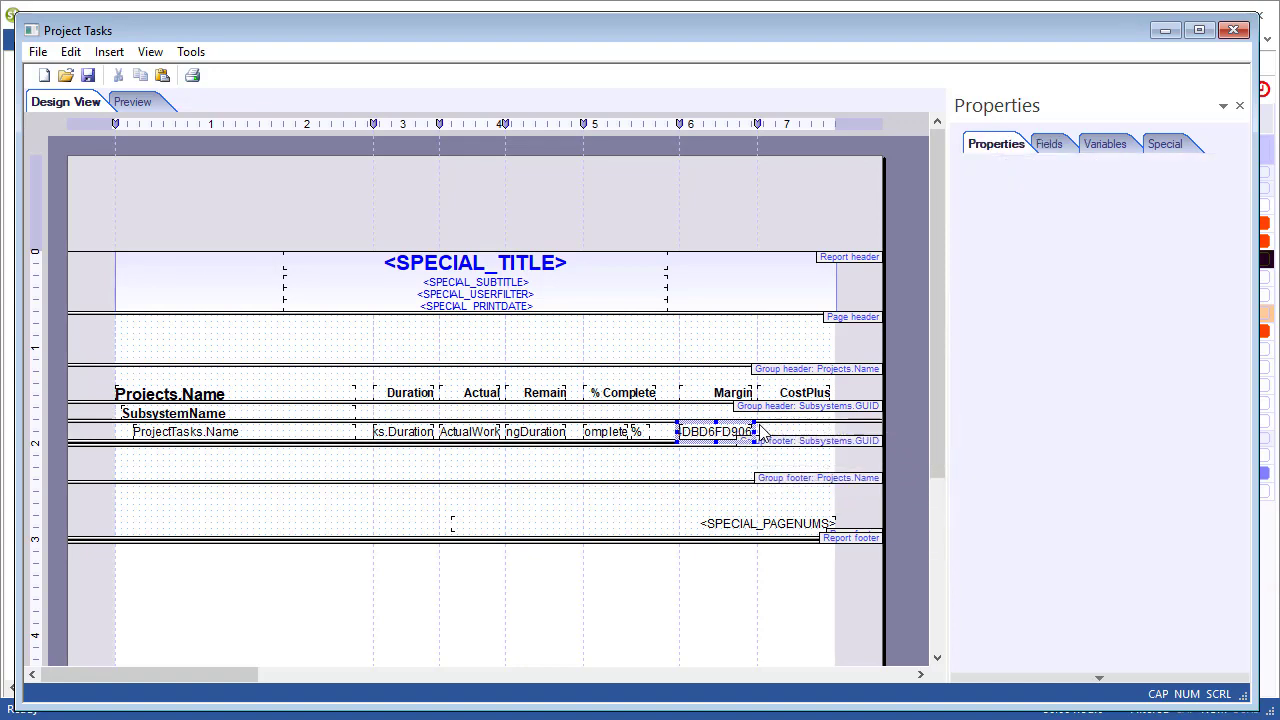
left_click_drag(858, 431, 838, 431)
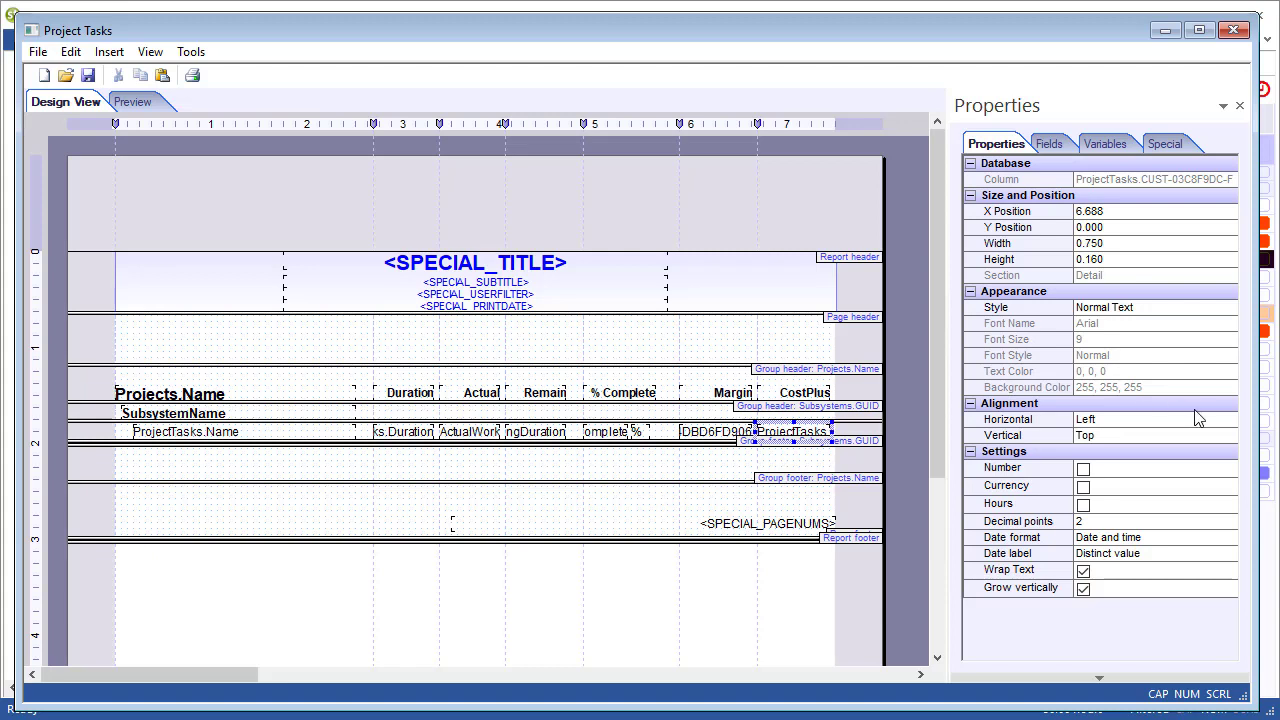
left_click(1236, 422)
left_click(1132, 465)
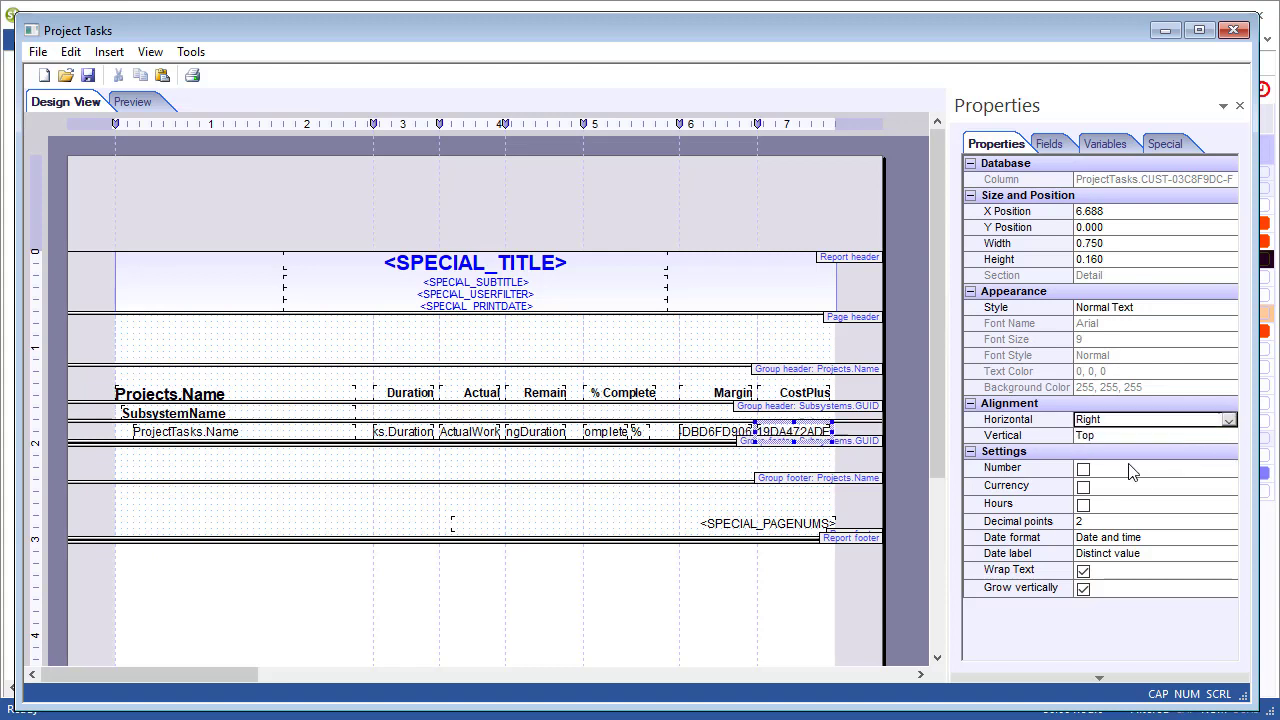
left_click(730, 393)
left_click(782, 395)
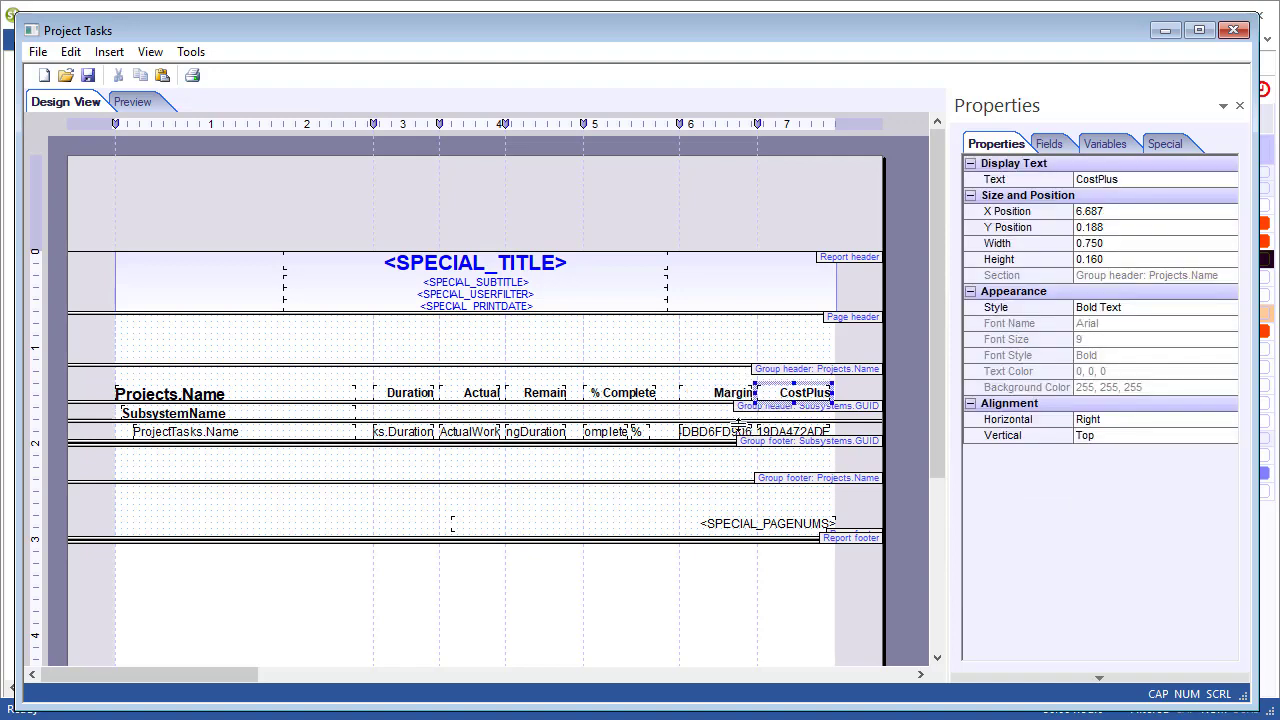
left_click(738, 431)
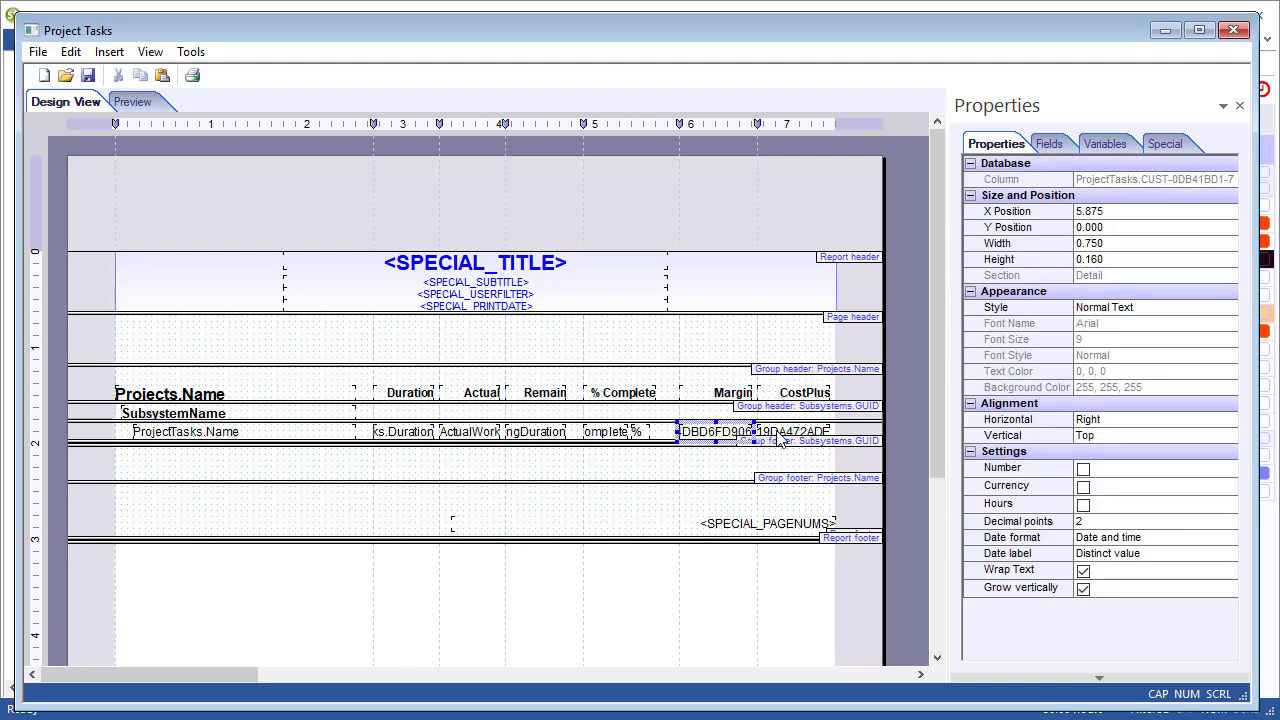
left_click(784, 431)
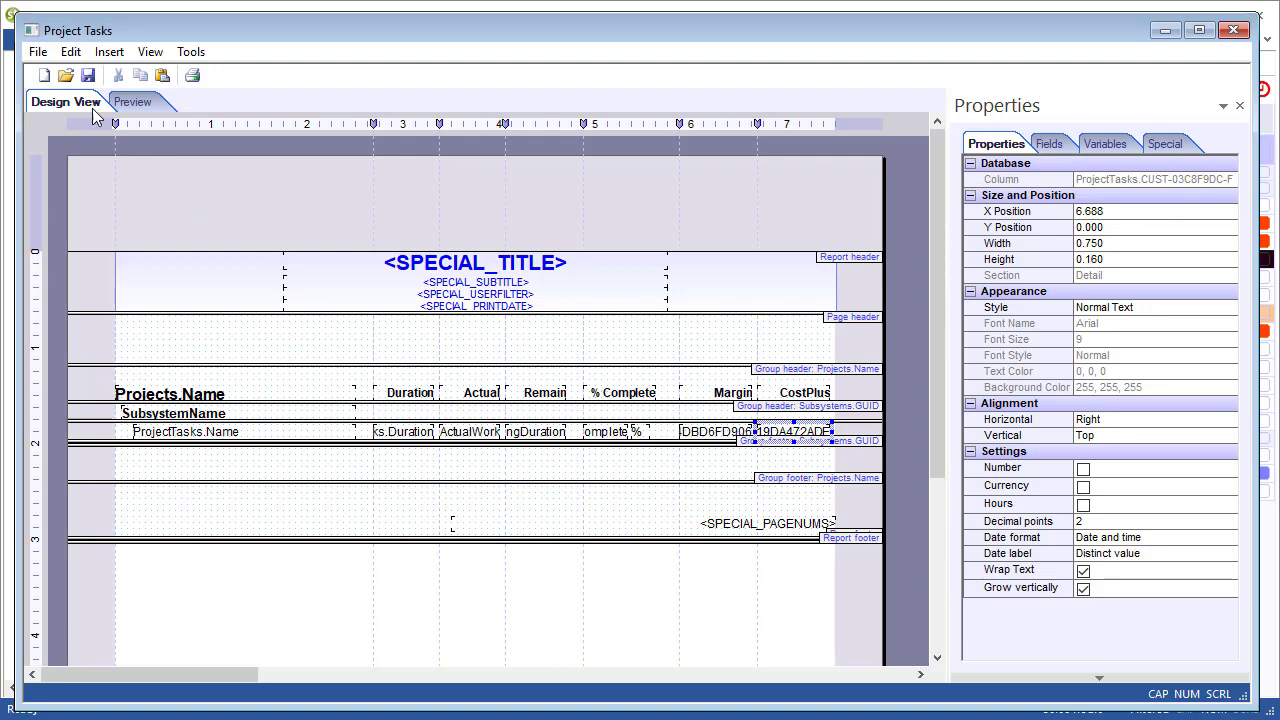
Step: Preview the report's Margin and CostPlus columns, and return to the design to view the available ProjectTasks fields
left_click(130, 102)
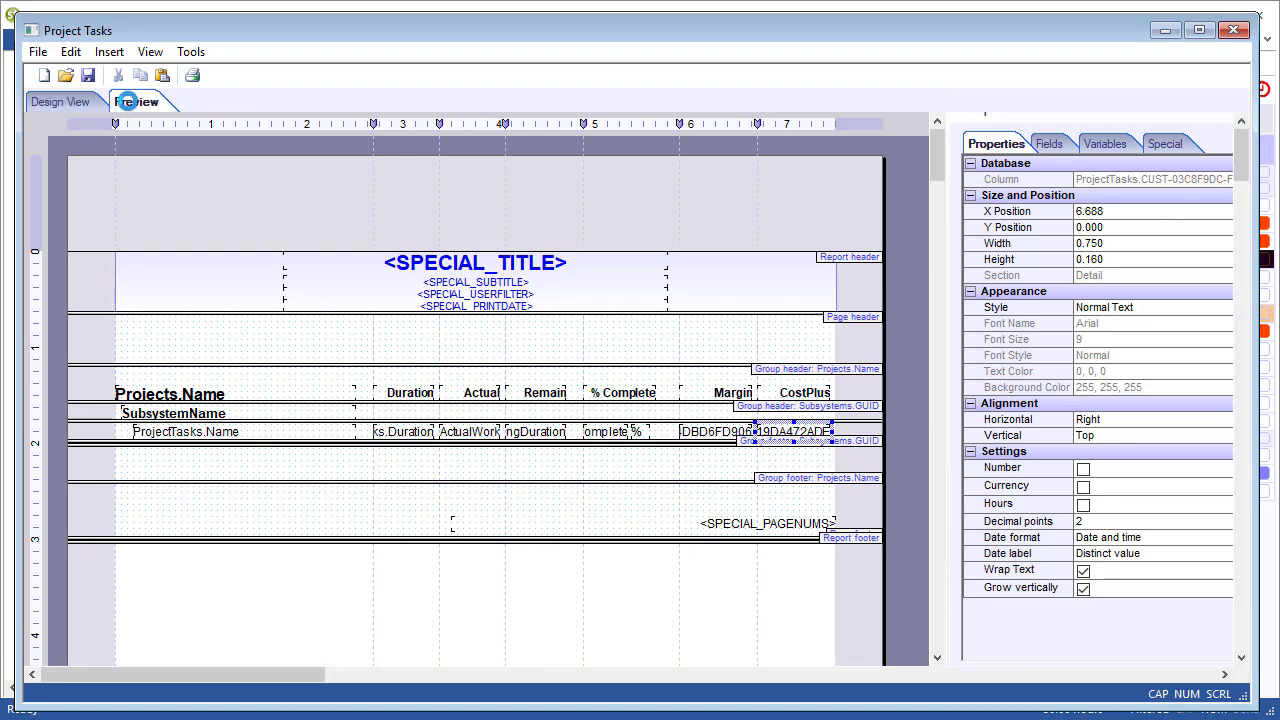
scroll(460, 488, "down", 3)
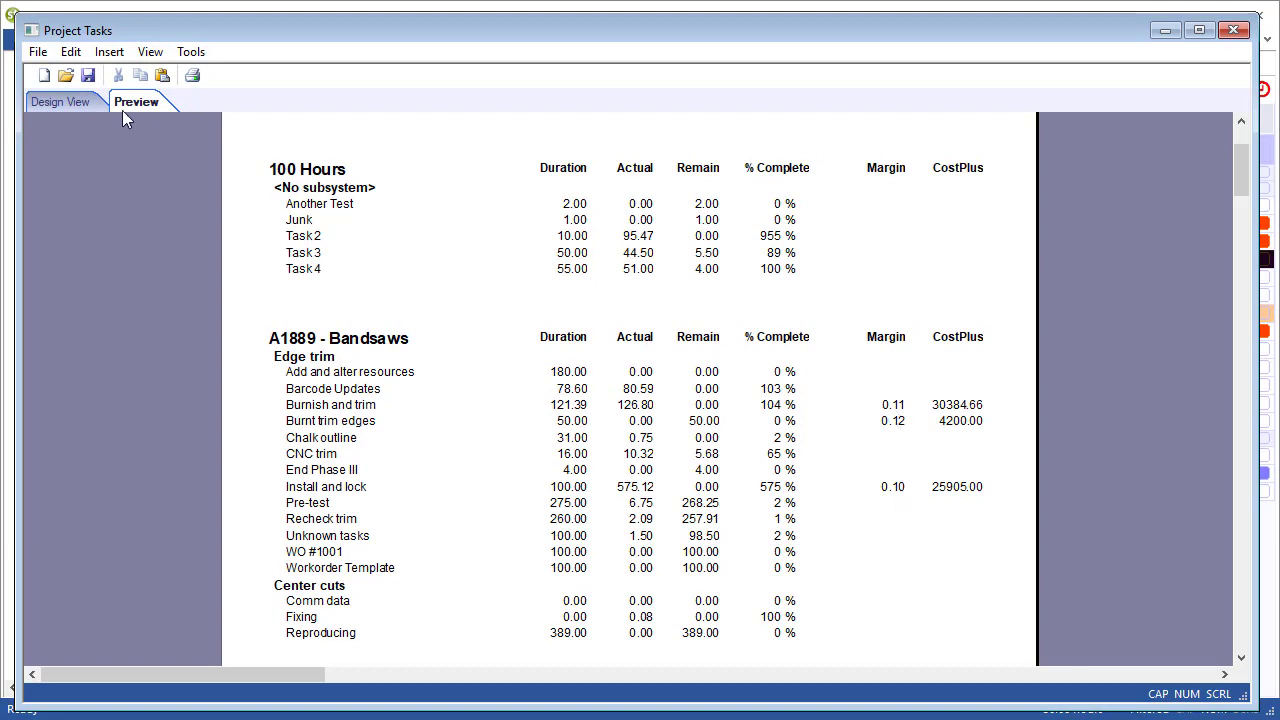
left_click(78, 102)
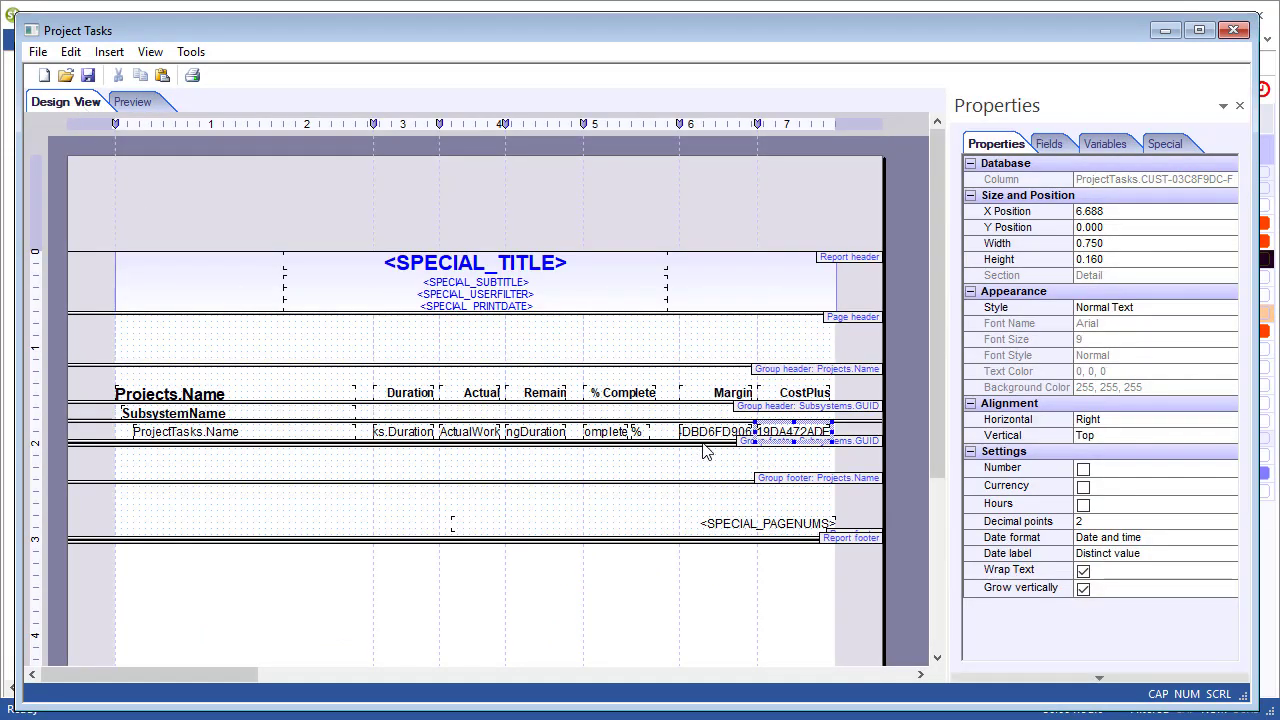
left_click(1052, 144)
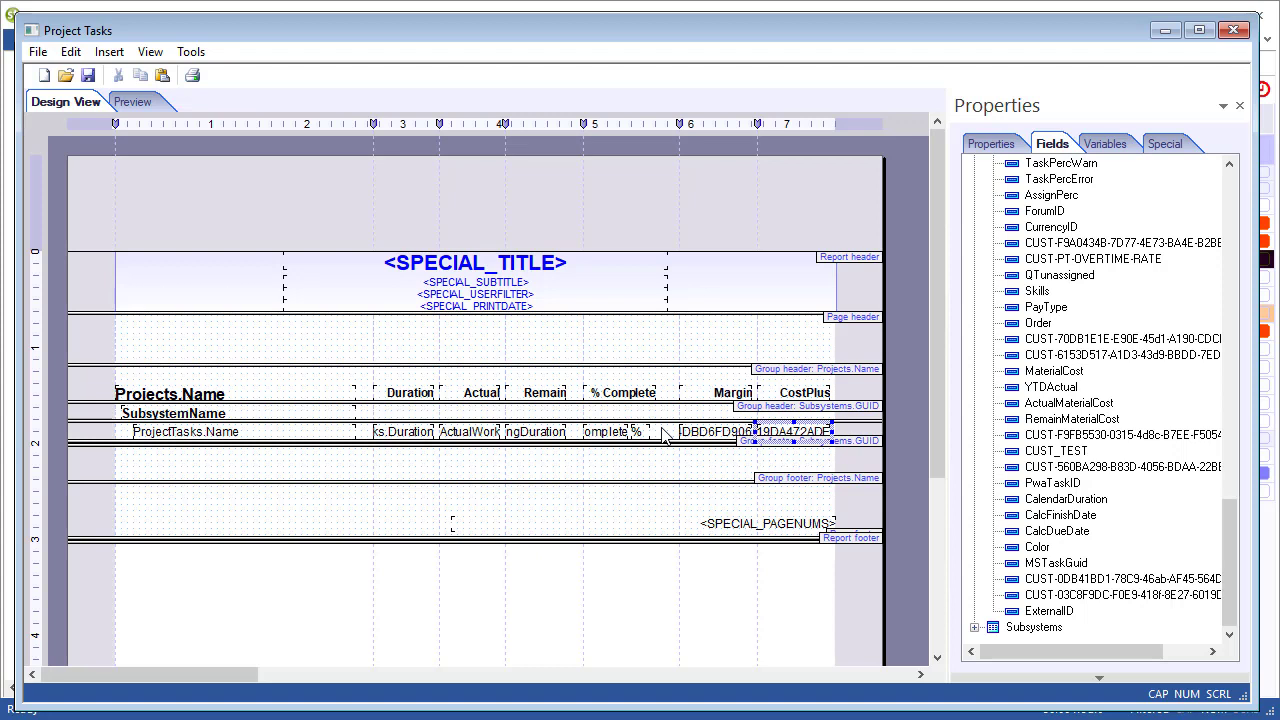
Step: Preview the report again and examine the Margin and CostPlus values of the A1889 - Bandsaws tasks
left_click(140, 102)
scroll(810, 598, "down", 2)
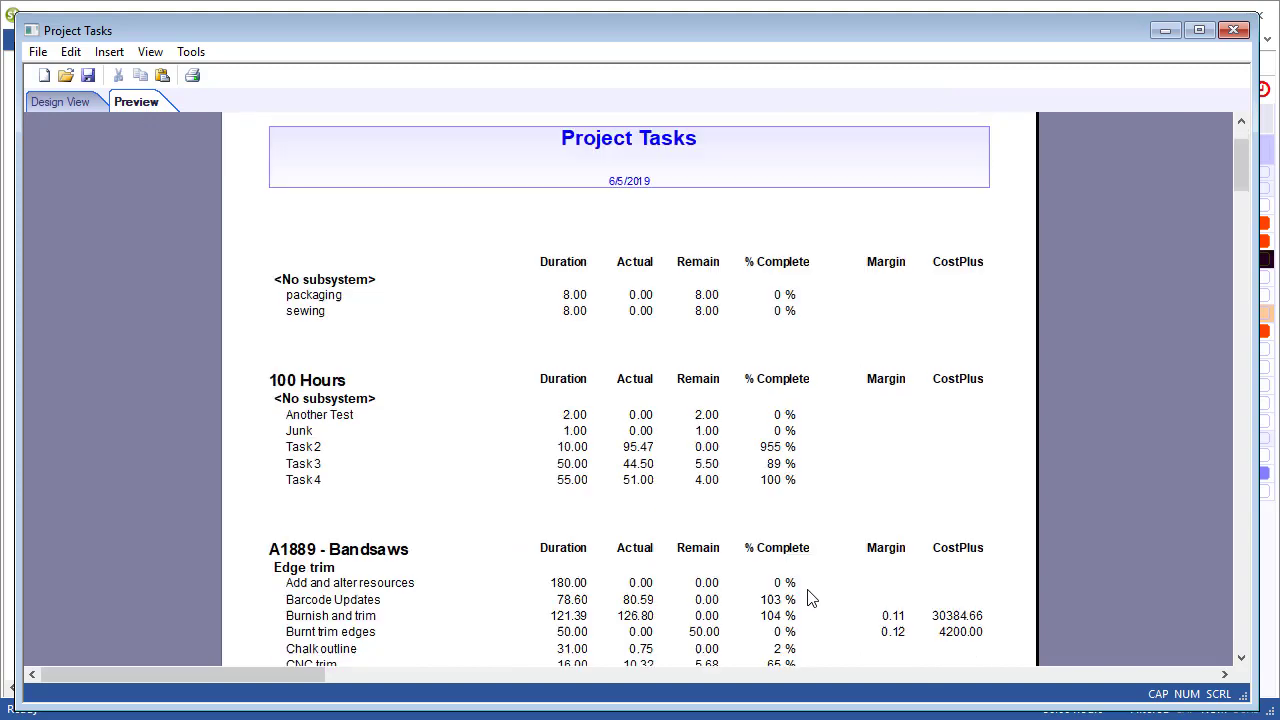
scroll(810, 598, "down", 4)
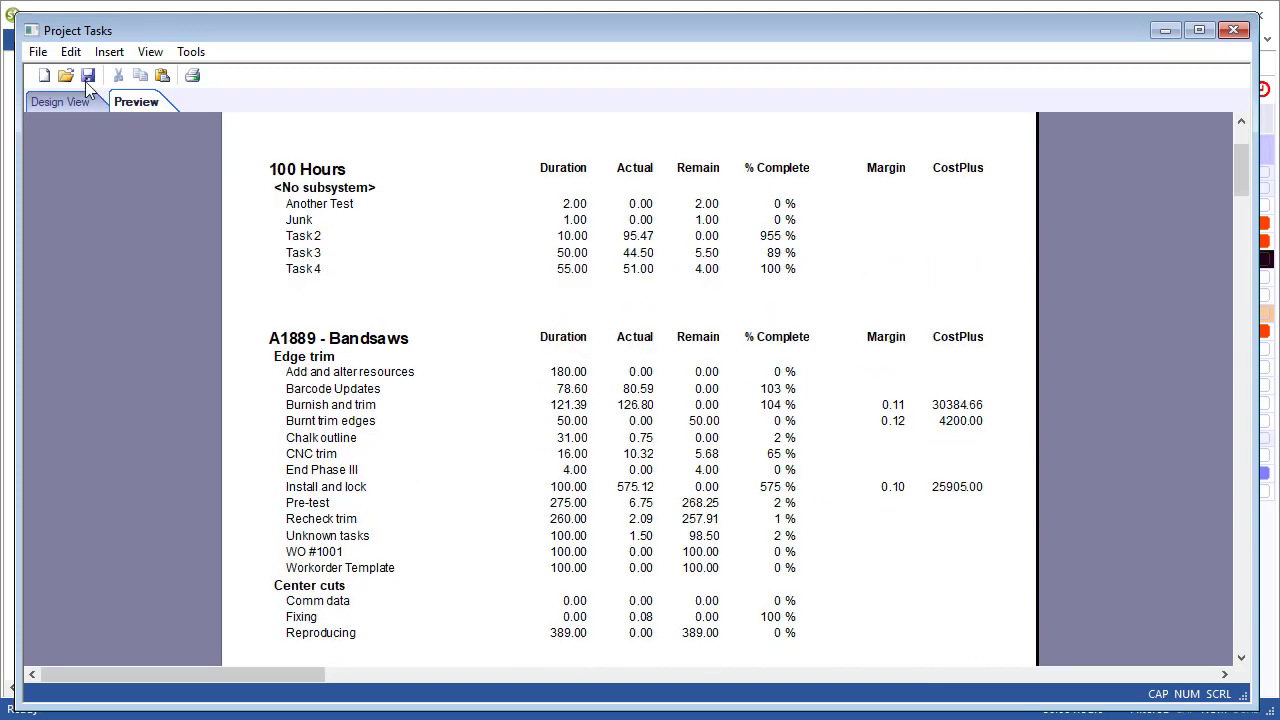
Step: Close the Project Tasks report designer and return to the project task list
left_click(37, 55)
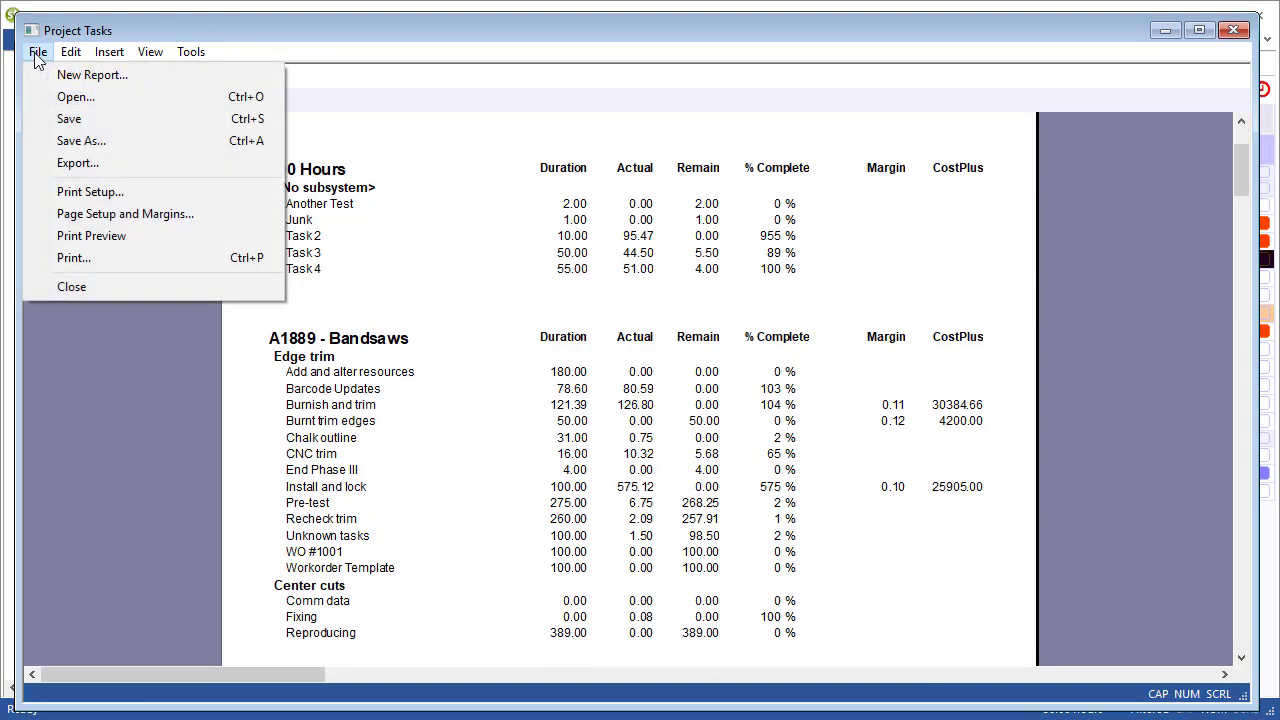
left_click(37, 55)
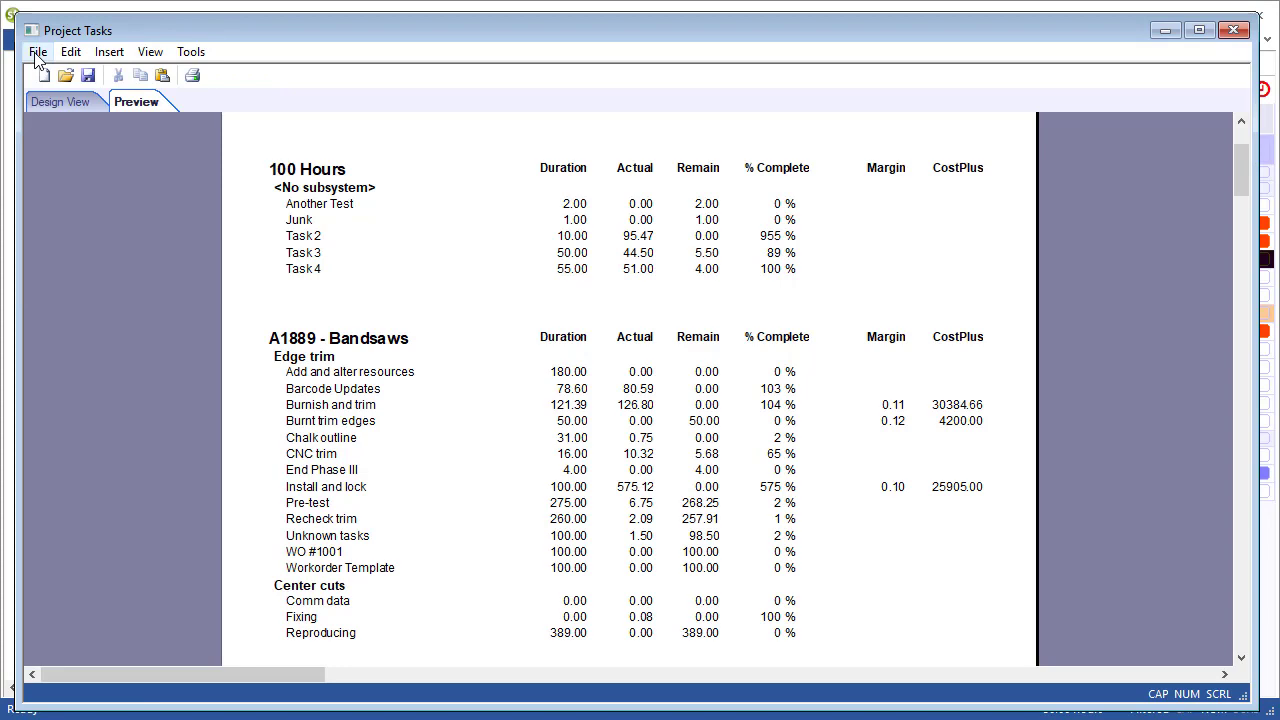
left_click(1233, 31)
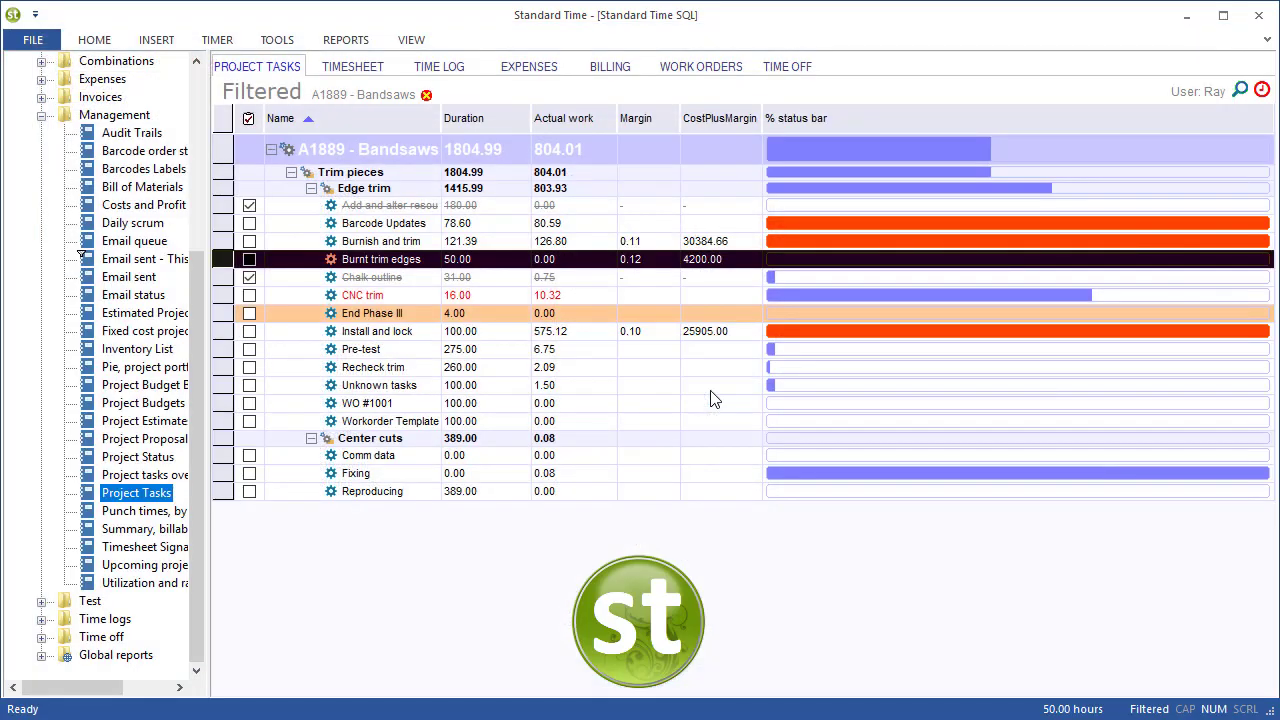